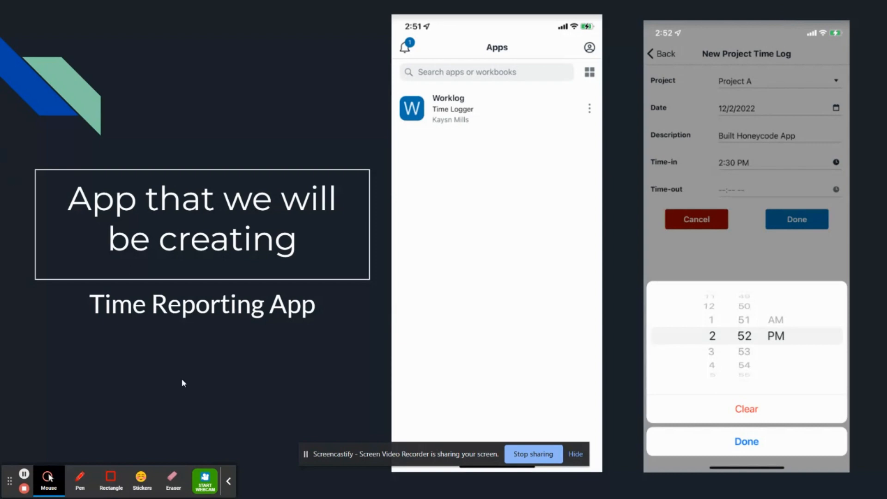
- Leave the Time Reporting App slideshow and switch to the Amazon Honeycode sign-in page in Chrome
{"action": "left_click", "coordinate": [24, 473]}
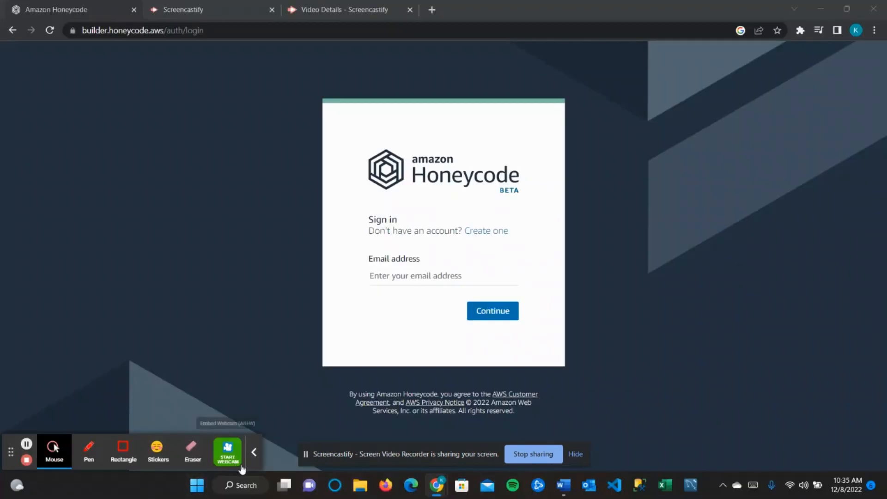
- Sign in to Honeycode with the browser's saved e-mail address and password
{"action": "left_click", "coordinate": [253, 451]}
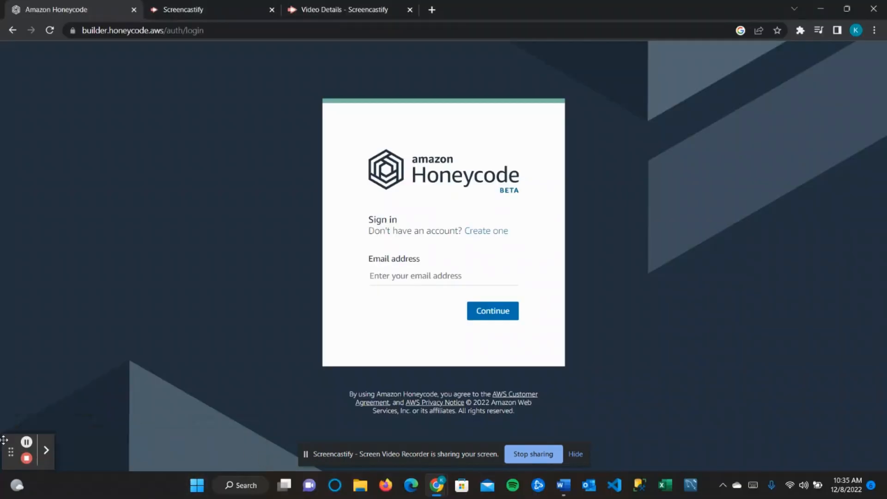
{"action": "left_click_drag", "start_coordinate": [10, 442], "coordinate": [843, 412]}
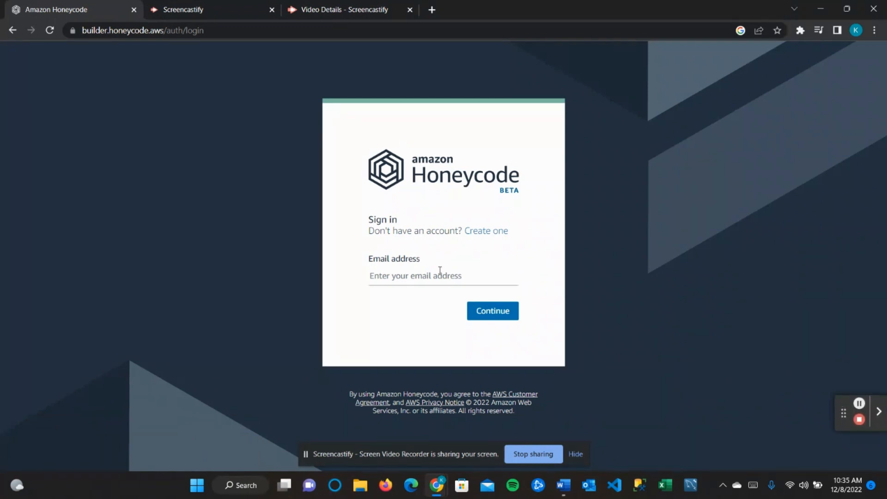
{"action": "left_click", "coordinate": [425, 276]}
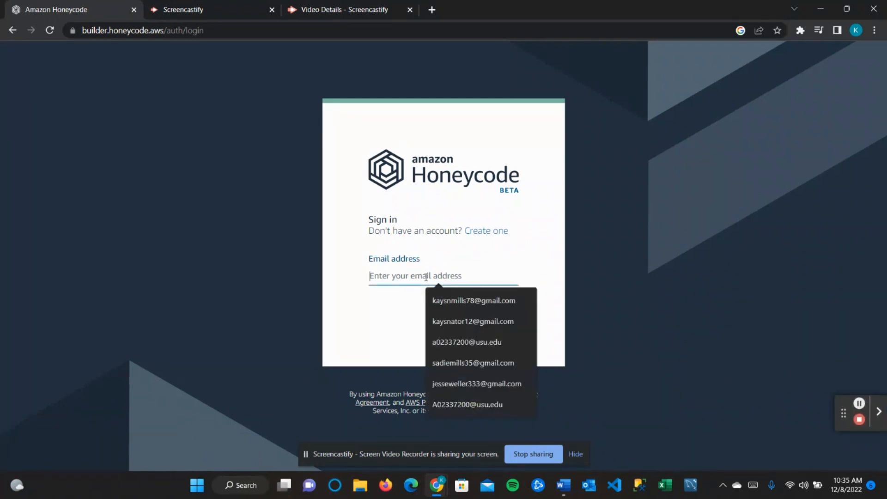
{"action": "left_click", "coordinate": [437, 299]}
{"action": "left_click", "coordinate": [485, 312]}
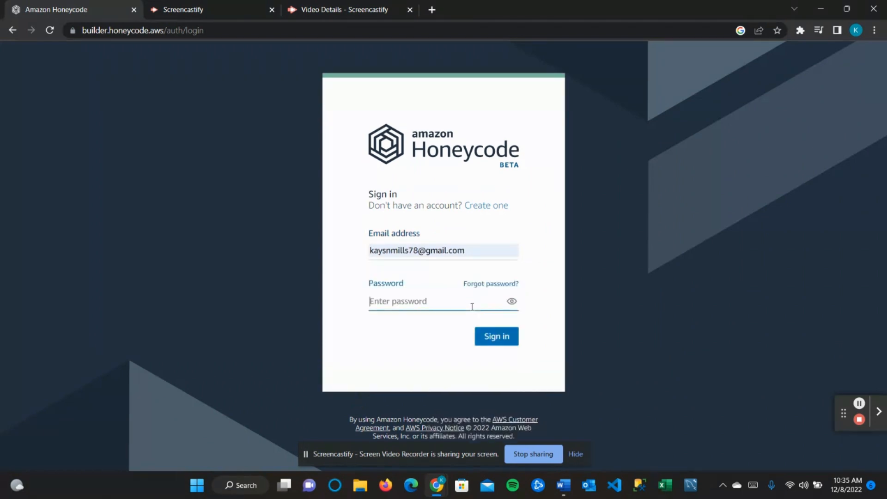
{"action": "left_click", "coordinate": [455, 302]}
{"action": "left_click", "coordinate": [469, 327]}
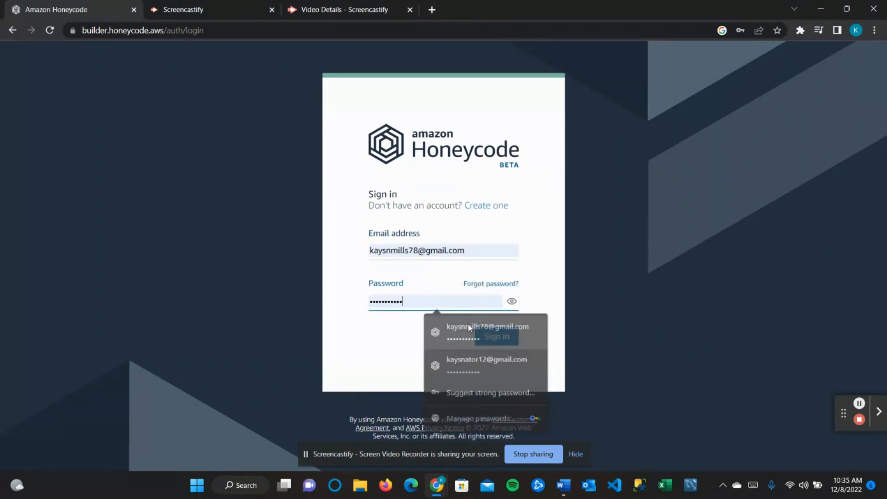
{"action": "left_click", "coordinate": [507, 343]}
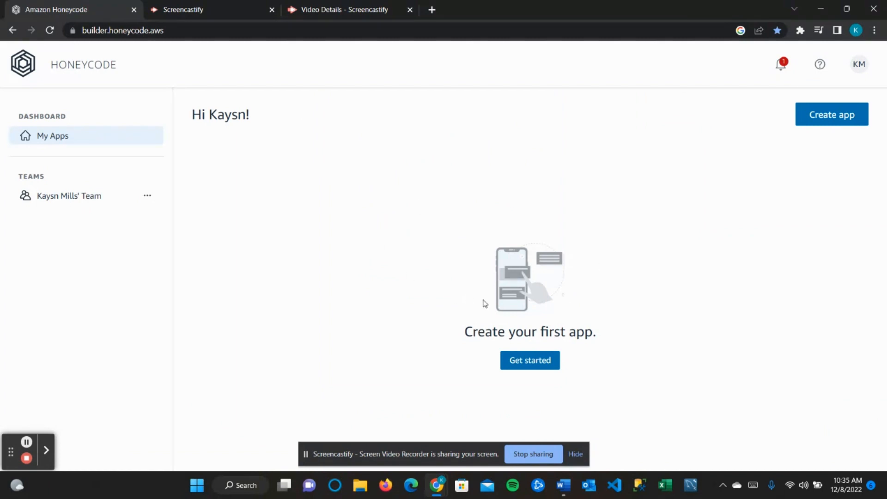
- Create a blank workbook named 'Time Logger' from scratch in the classic builder
{"action": "left_click", "coordinate": [537, 359]}
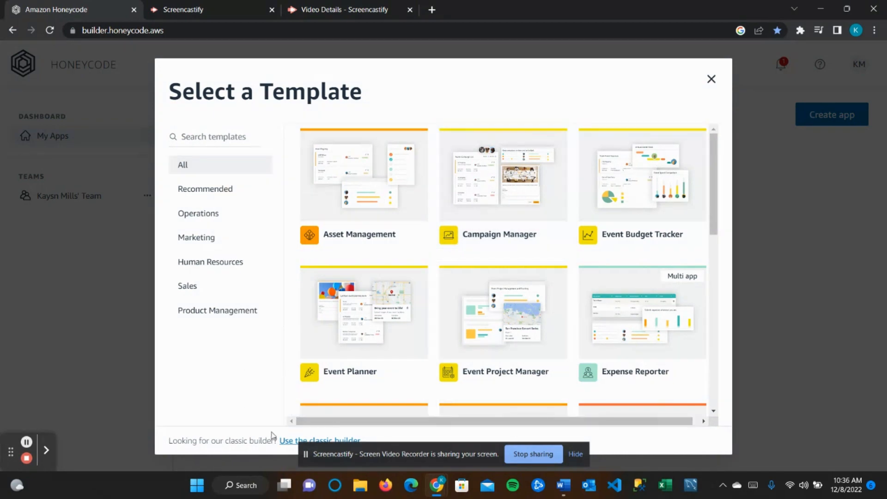
{"action": "left_click", "coordinate": [289, 444]}
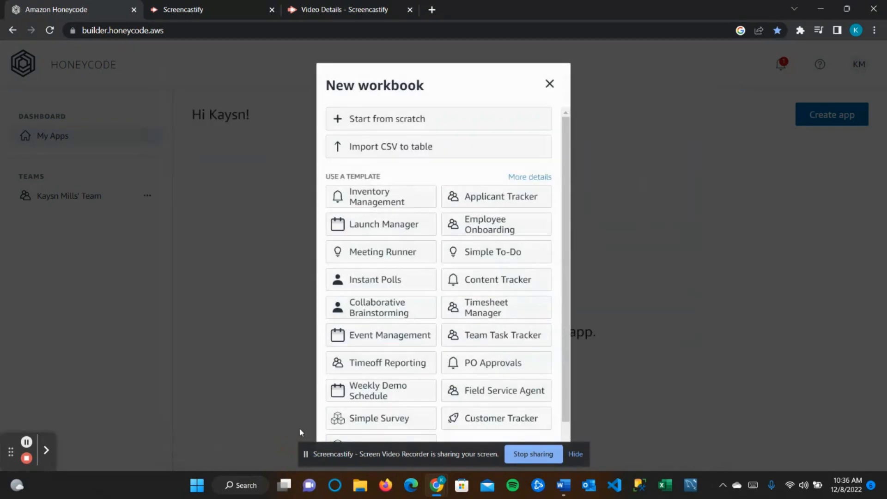
{"action": "left_click", "coordinate": [414, 121]}
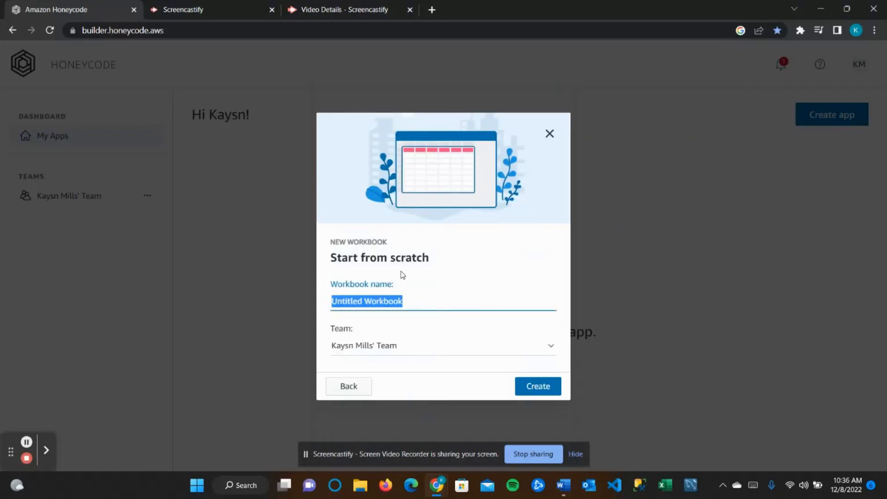
{"action": "type", "text": "Time Logger"}
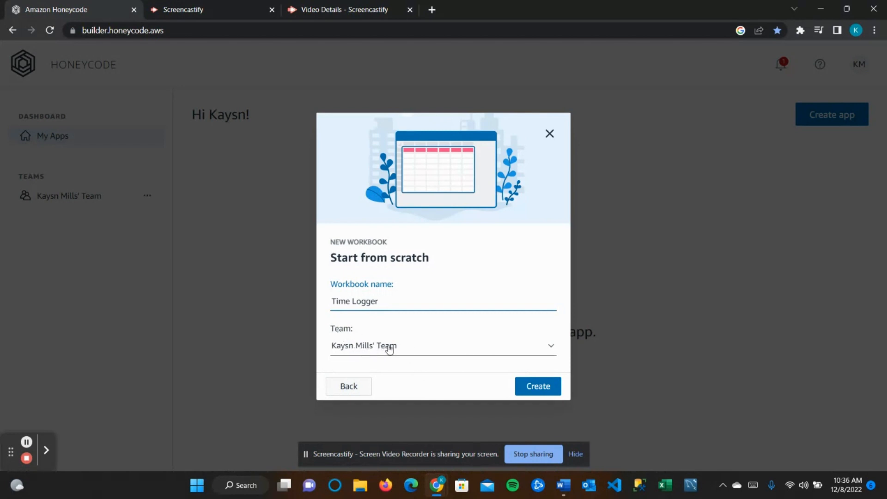
{"action": "left_click", "coordinate": [536, 386]}
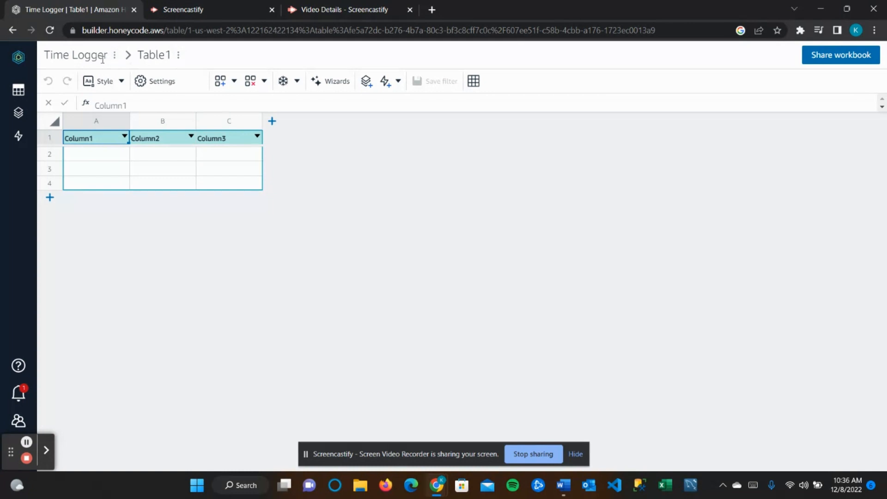
- Rename Table1 to 'Worklogs' and confirm the new name in the Tables list
{"action": "left_click", "coordinate": [156, 57]}
{"action": "left_click", "coordinate": [174, 56]}
{"action": "left_click_drag", "start_coordinate": [173, 56], "coordinate": [123, 55]}
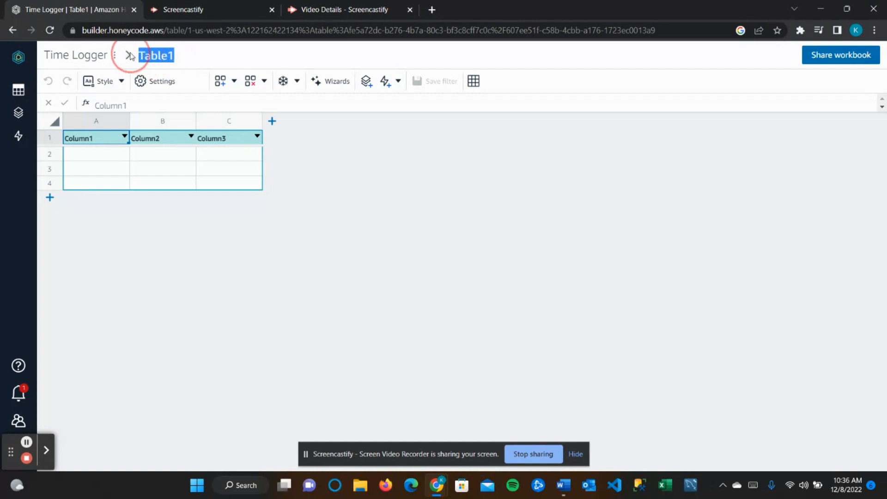
{"action": "type", "text": "Worklogw"}
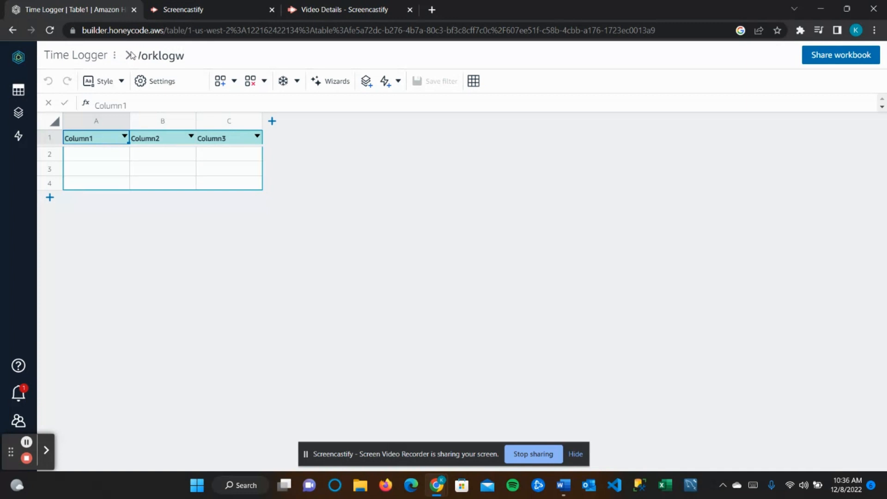
{"action": "key", "text": "BackSpace"}
{"action": "type", "text": "s"}
{"action": "left_click", "coordinate": [19, 91]}
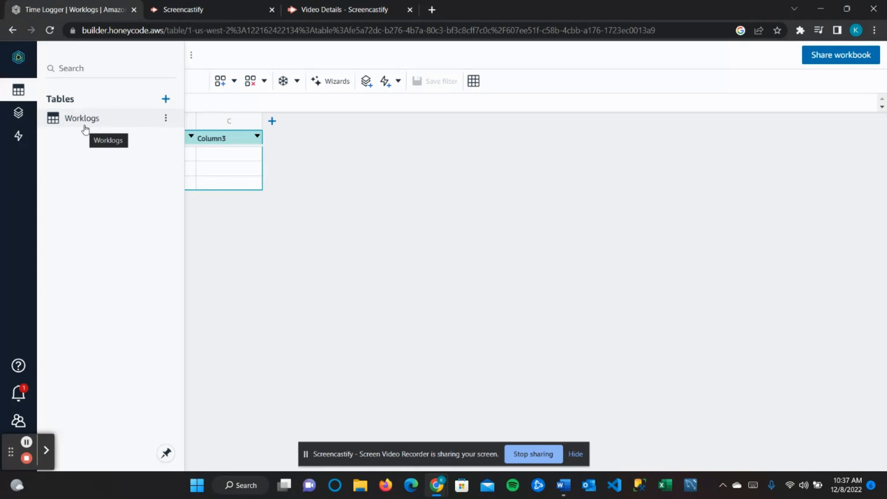
{"action": "left_click", "coordinate": [283, 203]}
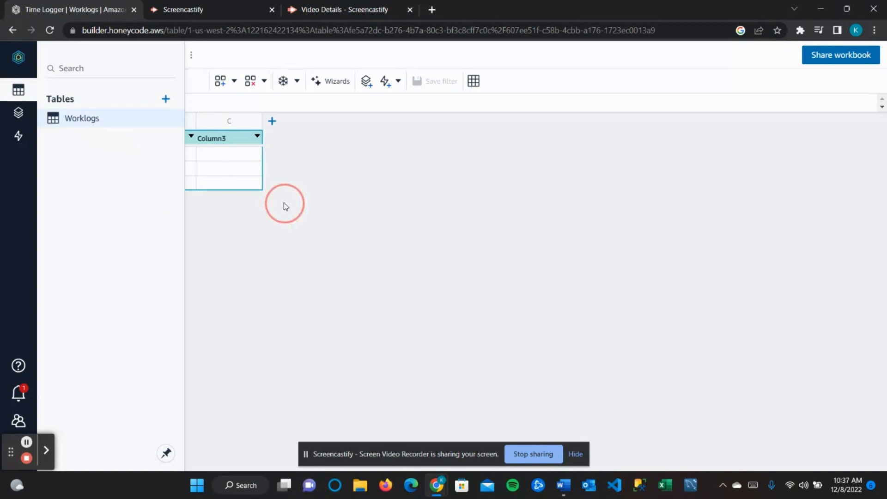
- Rename the three default column headers to Employee, Project and Date
{"action": "double_click", "coordinate": [87, 138]}
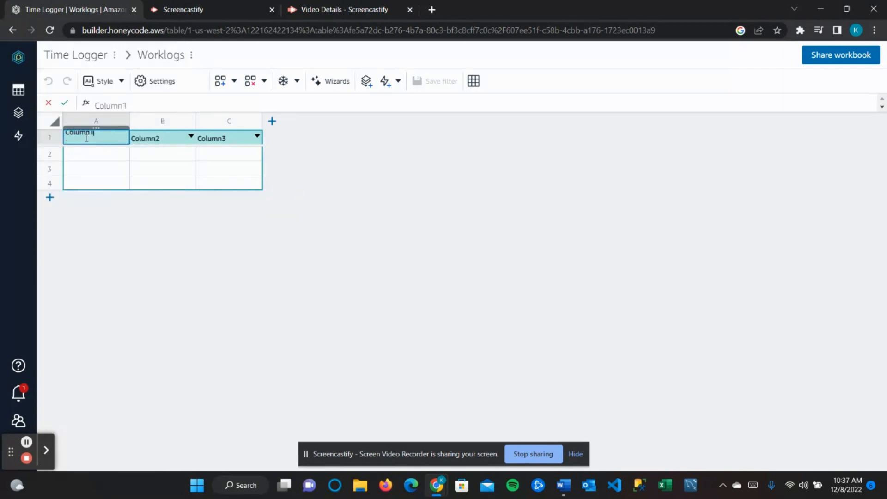
{"action": "key", "text": "BackSpace"}
{"action": "key", "text": "BackSpace"}
{"action": "key", "text": "BackSpace"}
{"action": "key", "text": "BackSpace"}
{"action": "key", "text": "BackSpace"}
{"action": "key", "text": "BackSpace"}
{"action": "key", "text": "BackSpace"}
{"action": "type", "text": "Emp"}
{"action": "key", "text": "BackSpace"}
{"action": "key", "text": "BackSpace"}
{"action": "key", "text": "BackSpace"}
{"action": "type", "text": "Employee"}
{"action": "left_click", "coordinate": [155, 139]}
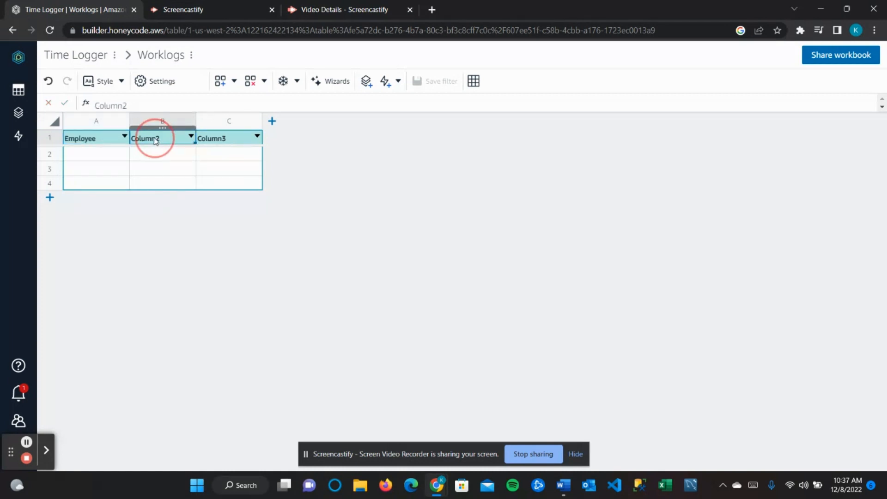
{"action": "left_click", "coordinate": [155, 139]}
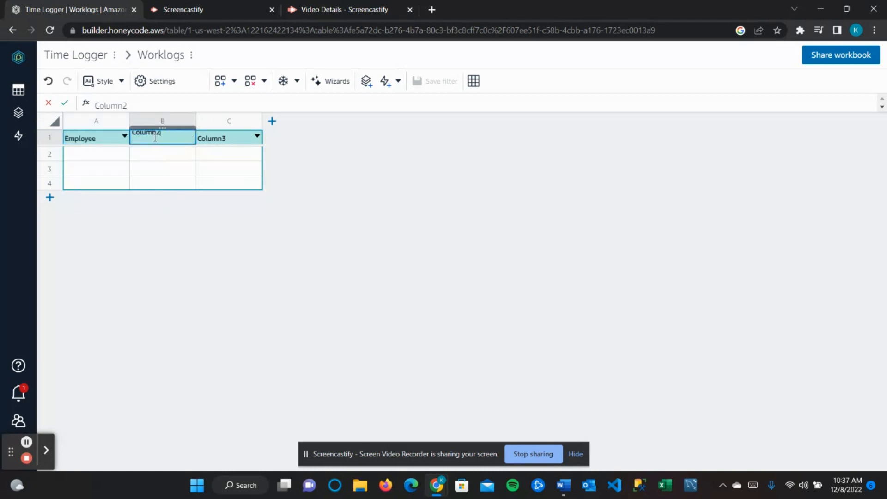
{"action": "key", "text": "BackSpace"}
{"action": "key", "text": "BackSpace"}
{"action": "key", "text": "BackSpace"}
{"action": "key", "text": "BackSpace"}
{"action": "key", "text": "BackSpace"}
{"action": "key", "text": "BackSpace"}
{"action": "key", "text": "BackSpace"}
{"action": "type", "text": "Project"}
{"action": "left_click", "coordinate": [227, 137]}
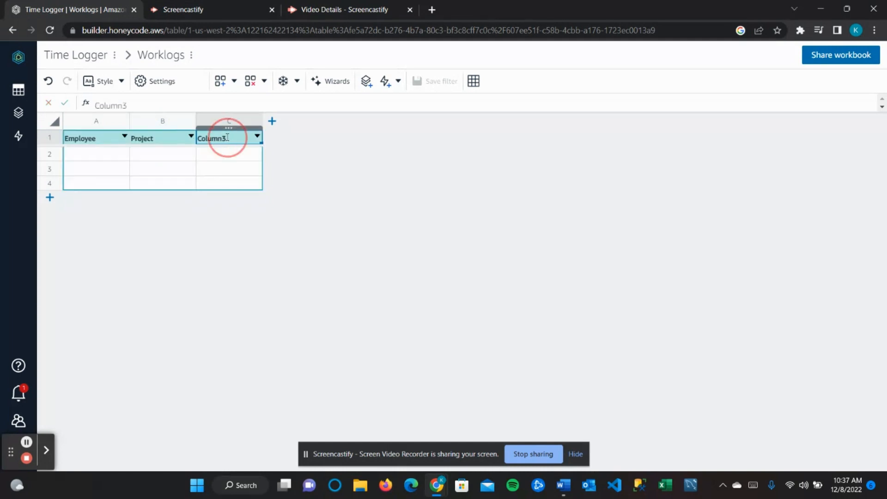
{"action": "left_click", "coordinate": [228, 137]}
{"action": "key", "text": "BackSpace"}
{"action": "key", "text": "BackSpace"}
{"action": "key", "text": "BackSpace"}
{"action": "key", "text": "BackSpace"}
{"action": "key", "text": "BackSpace"}
{"action": "key", "text": "BackSpace"}
{"action": "key", "text": "BackSpace"}
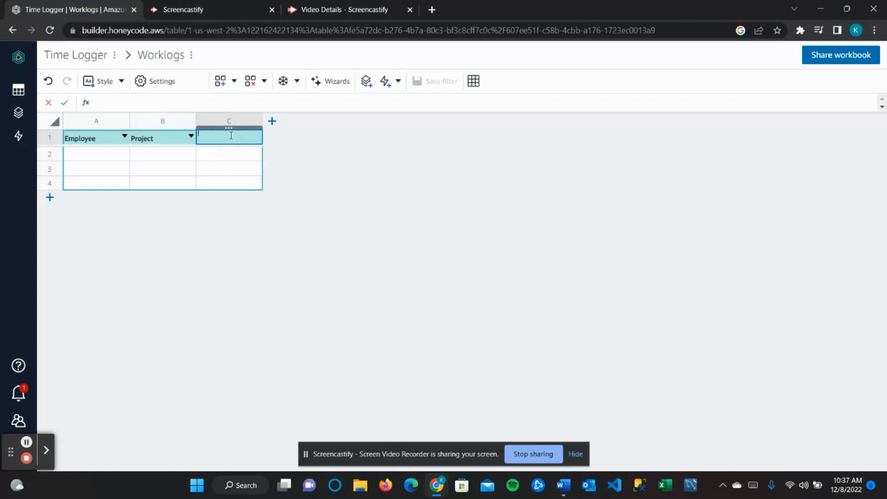
{"action": "type", "text": "Date"}
- Add a fourth and fifth column headed Description and Time-in
{"action": "left_click", "coordinate": [273, 121]}
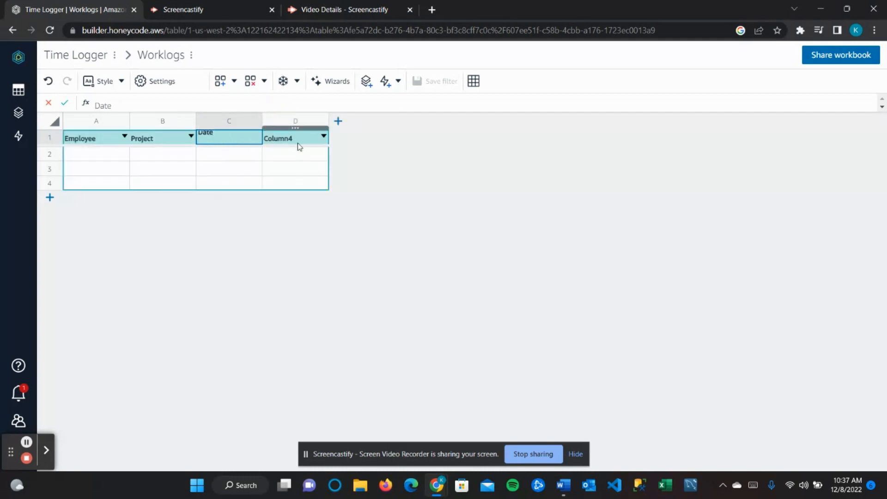
{"action": "double_click", "coordinate": [288, 138]}
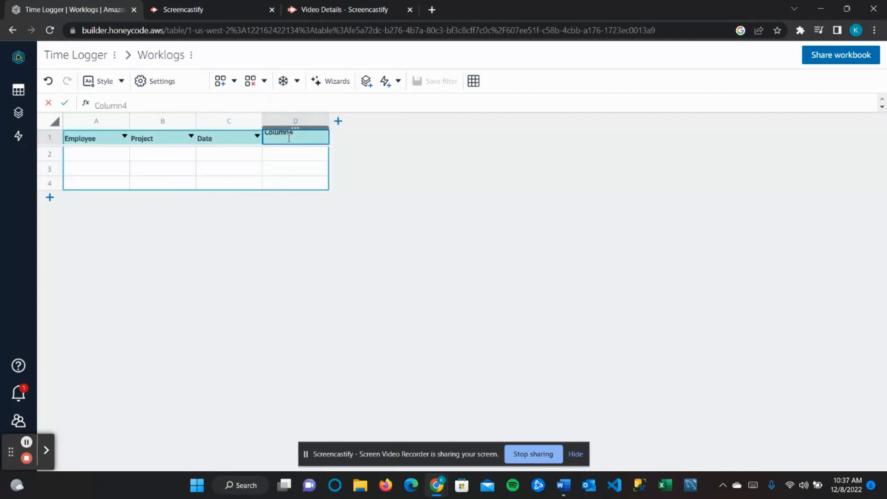
{"action": "key", "text": "ctrl+a"}
{"action": "key", "text": "BackSpace"}
{"action": "type", "text": "Description"}
{"action": "left_click", "coordinate": [337, 122]}
{"action": "double_click", "coordinate": [344, 139]}
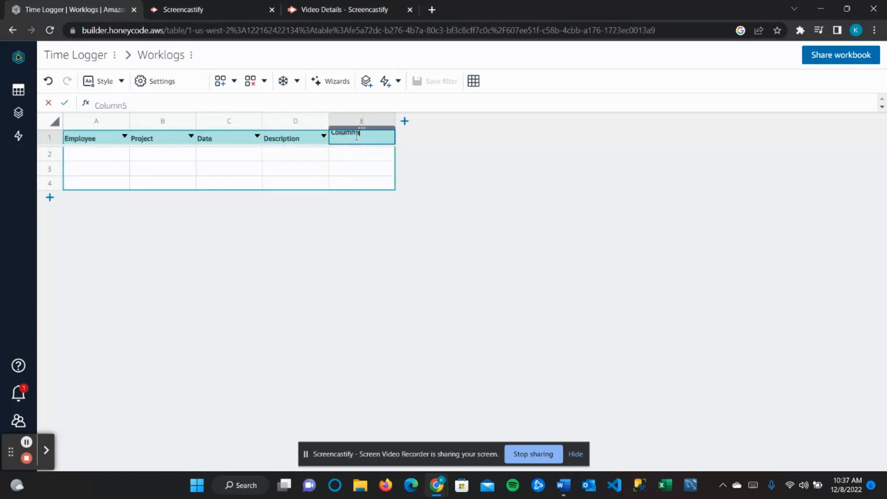
{"action": "key", "text": "BackSpace"}
{"action": "key", "text": "BackSpace"}
{"action": "key", "text": "BackSpace"}
{"action": "key", "text": "BackSpace"}
{"action": "key", "text": "BackSpace"}
{"action": "key", "text": "BackSpace"}
{"action": "key", "text": "BackSpace"}
{"action": "type", "text": "Time-in"}
- Add a sixth column headed Time-out
{"action": "left_click", "coordinate": [405, 121]}
{"action": "left_click", "coordinate": [418, 135]}
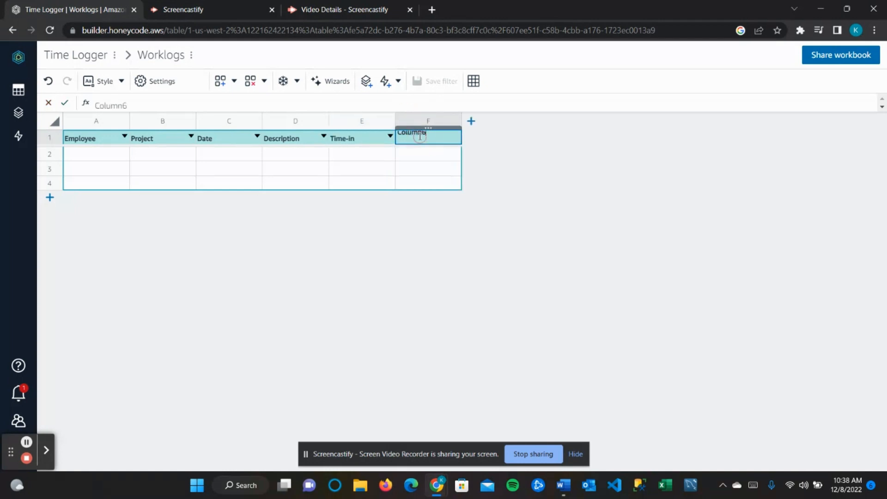
{"action": "double_click", "coordinate": [420, 136]}
{"action": "type", "text": "Time-out"}
{"action": "left_click", "coordinate": [506, 186]}
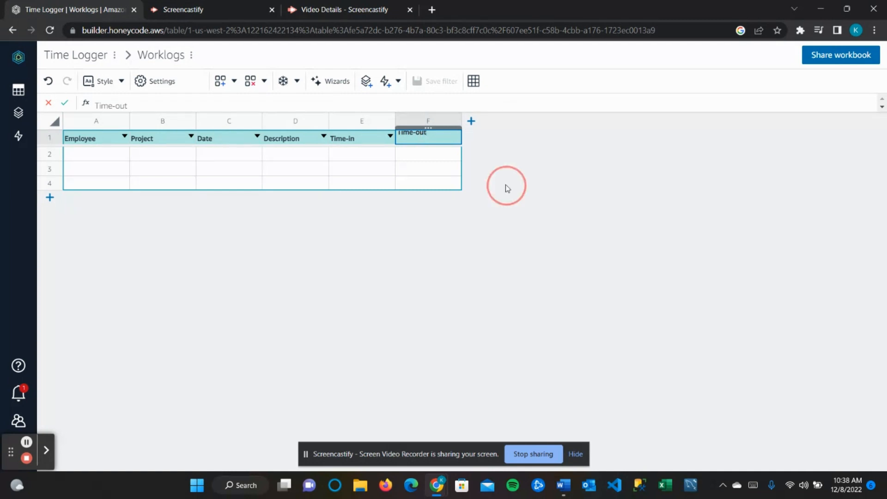
{"action": "left_click", "coordinate": [97, 122]}
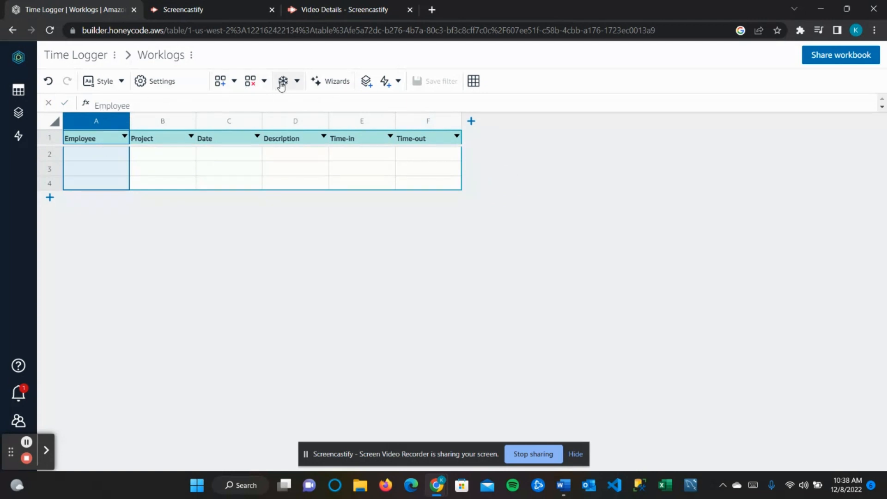
- Set the Employee column's format to Contact, displayed with both name and e-mail
{"action": "left_click", "coordinate": [192, 85]}
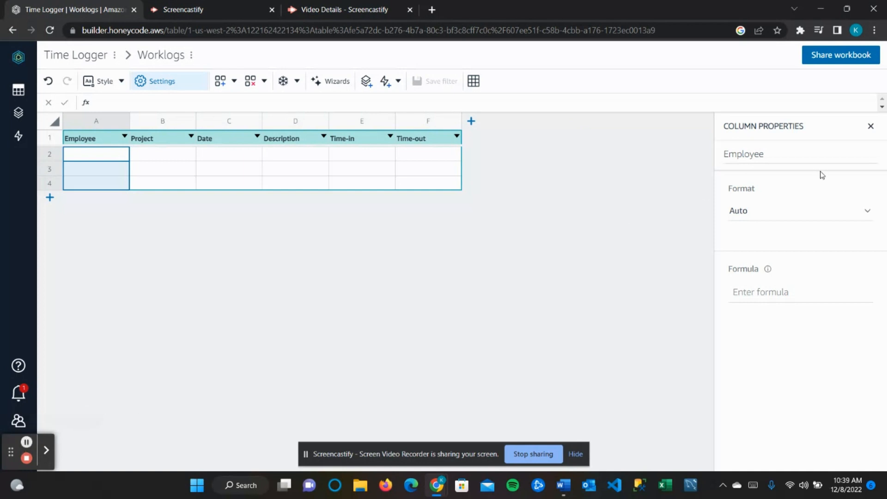
{"action": "left_click", "coordinate": [779, 215]}
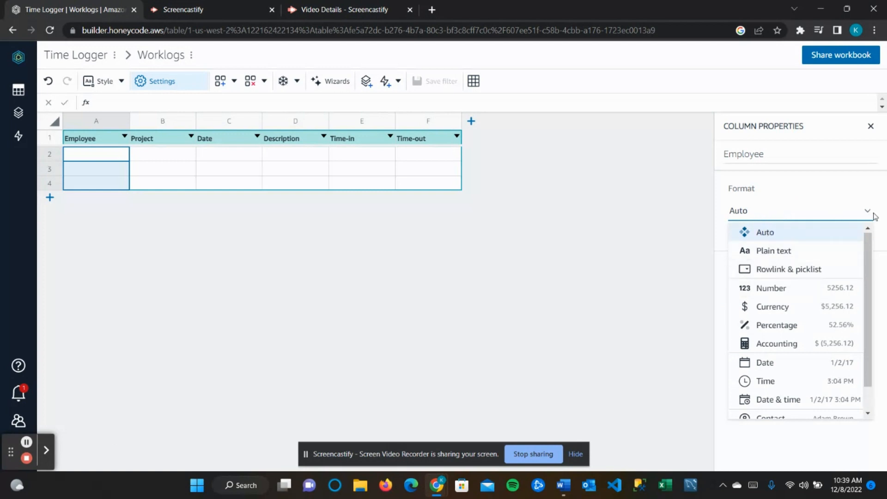
{"action": "scroll", "coordinate": [801, 291], "scroll_direction": "down", "scroll_amount": 1}
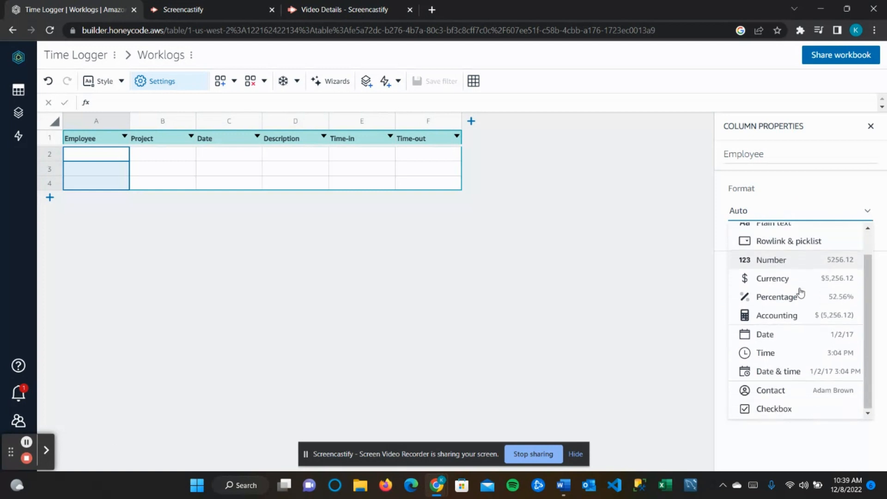
{"action": "left_click", "coordinate": [810, 392]}
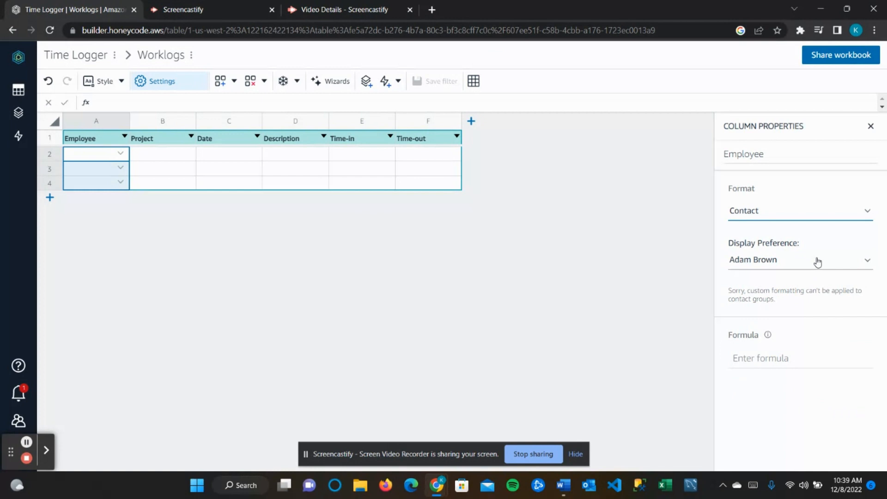
{"action": "left_click", "coordinate": [817, 261]}
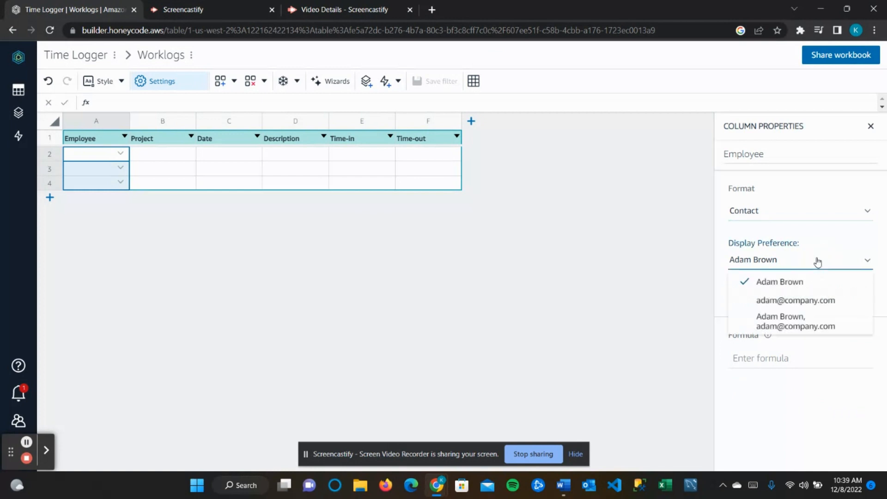
{"action": "left_click", "coordinate": [808, 324]}
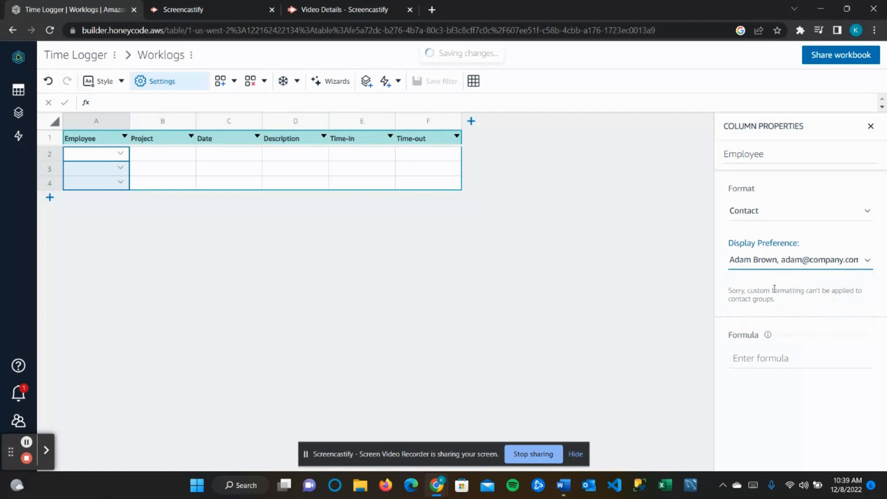
{"action": "left_click", "coordinate": [586, 207]}
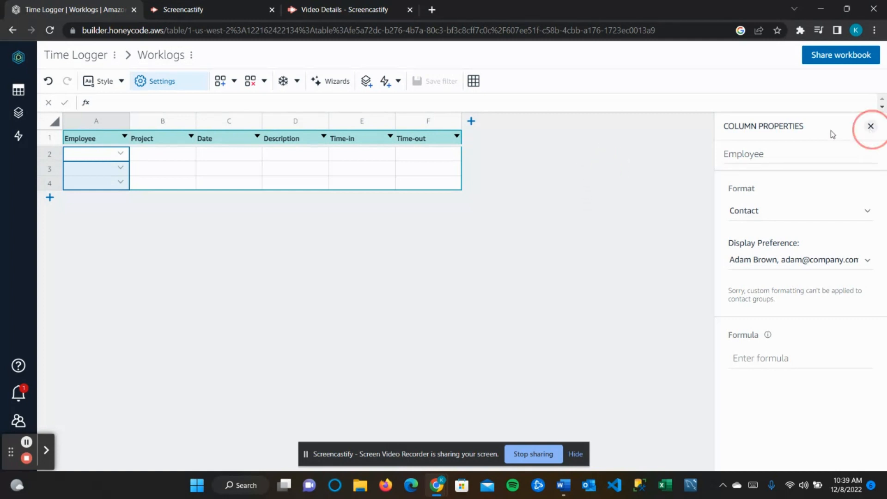
{"action": "left_click", "coordinate": [871, 126]}
{"action": "left_click", "coordinate": [122, 155]}
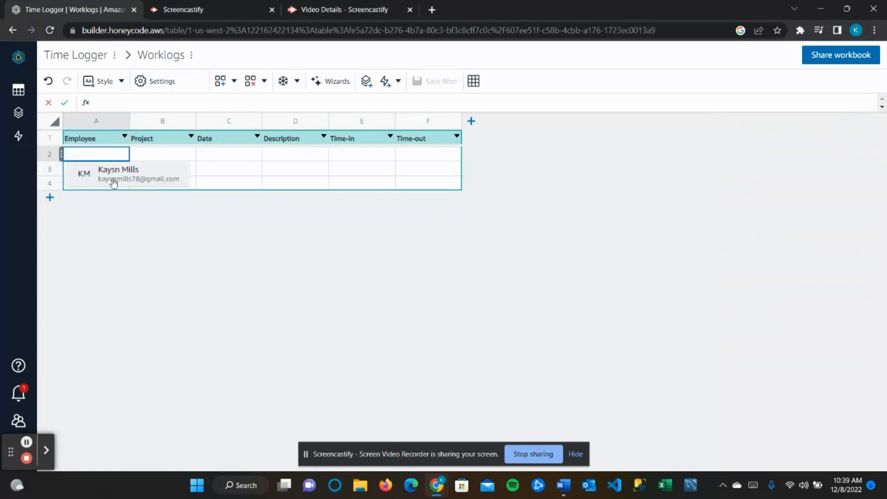
- Put the workbook owner's contact in A2 and widen column A to show it
{"action": "left_click", "coordinate": [113, 182]}
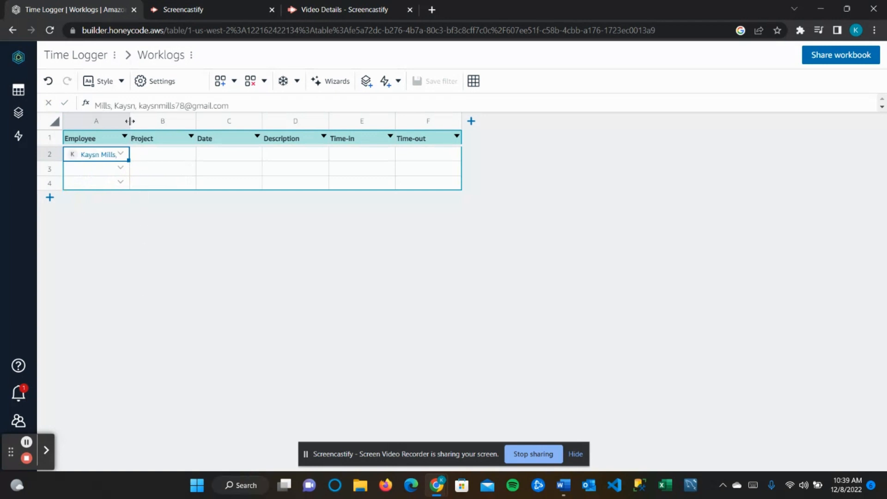
{"action": "left_click_drag", "start_coordinate": [130, 121], "coordinate": [195, 120]}
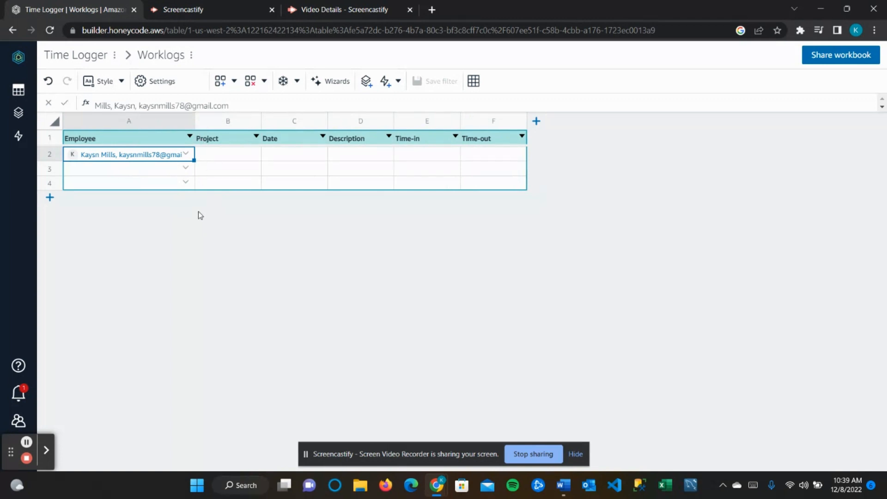
- Invite a new person to the team by their e-mail address with the Member role
{"action": "left_click", "coordinate": [18, 422]}
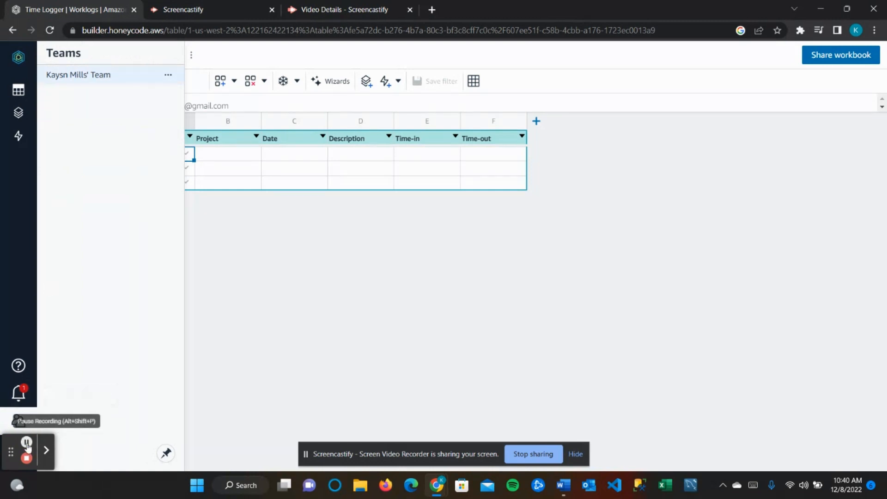
{"action": "left_click", "coordinate": [110, 75]}
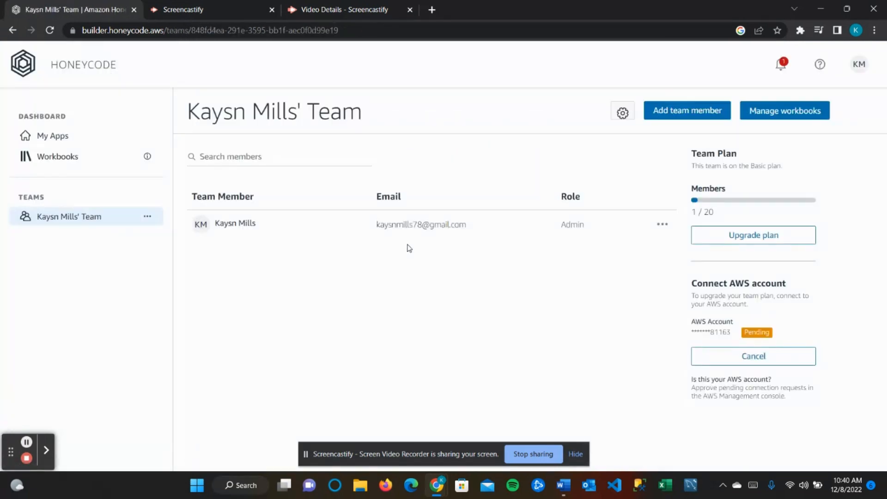
{"action": "left_click", "coordinate": [698, 115]}
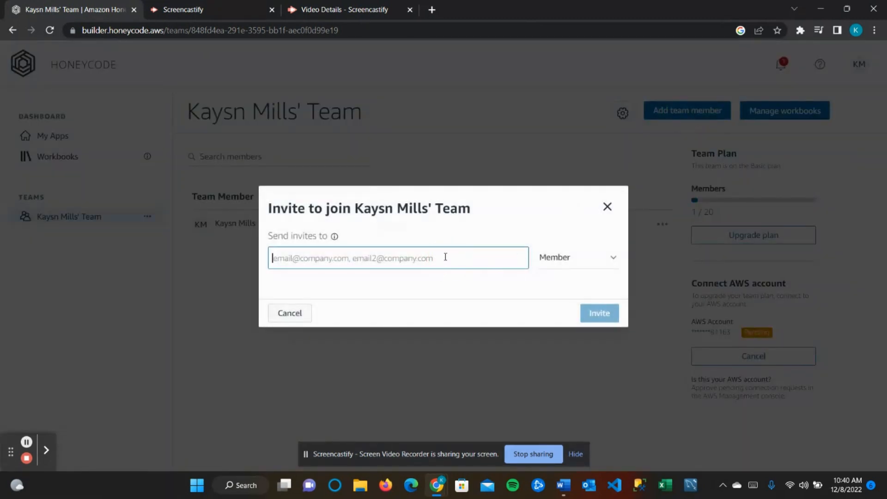
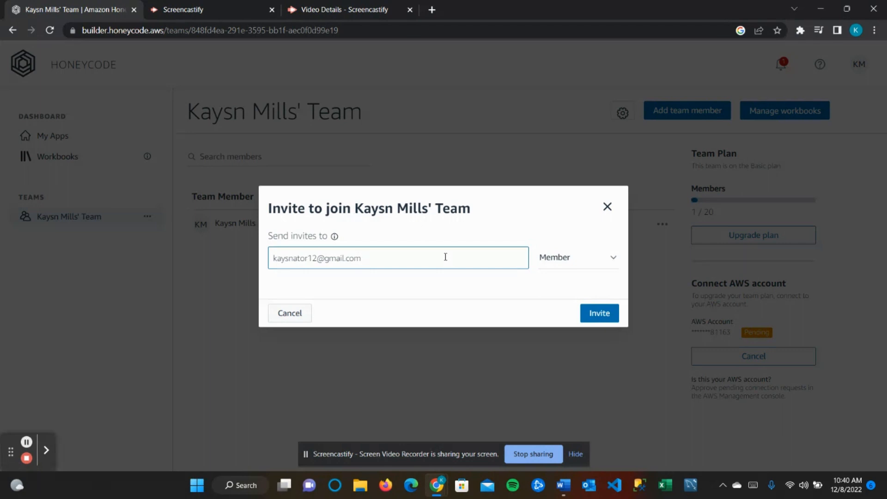
{"action": "left_click", "coordinate": [607, 315]}
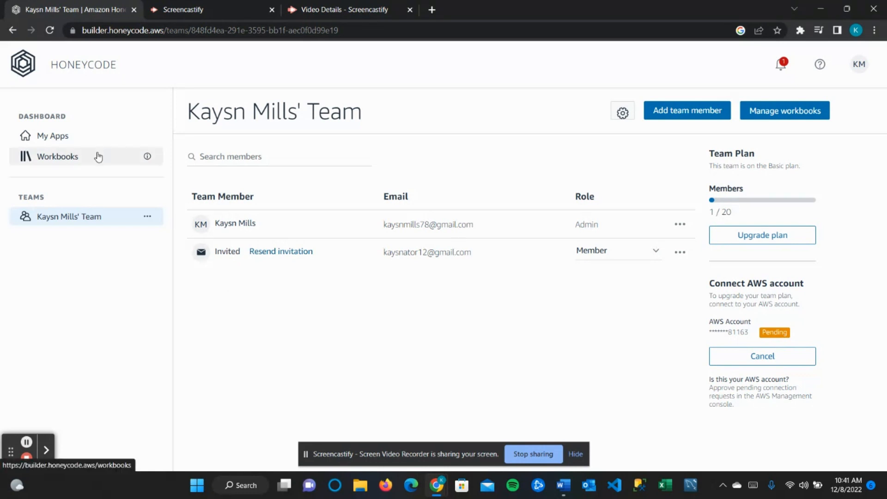
- Reopen the Time Logger Worklogs table and set A3 to the invited member's contact
{"action": "left_click", "coordinate": [64, 157]}
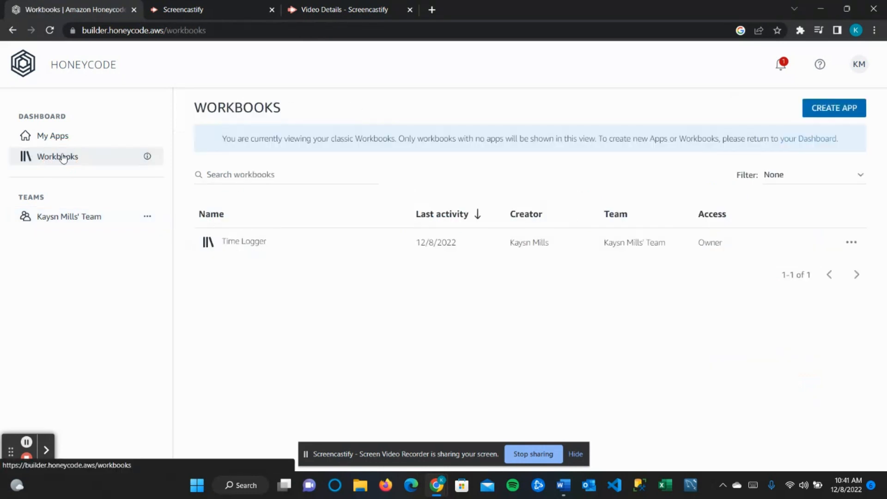
{"action": "left_click", "coordinate": [259, 246]}
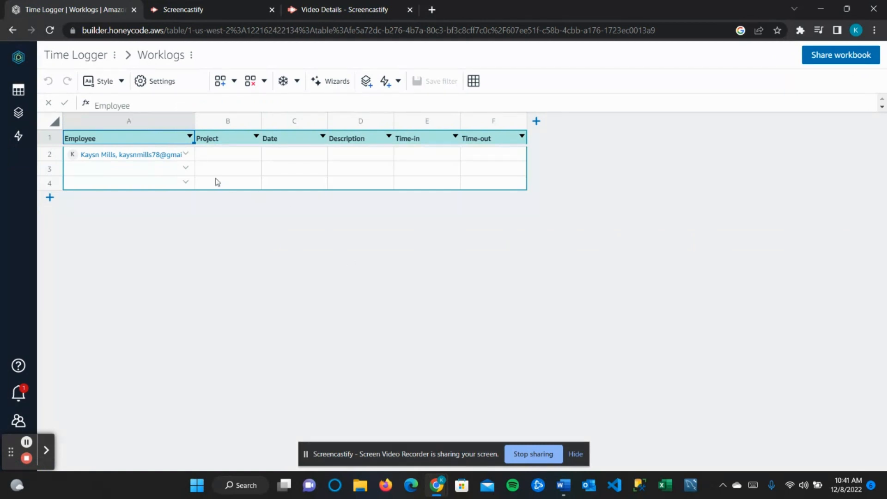
{"action": "left_click", "coordinate": [185, 169]}
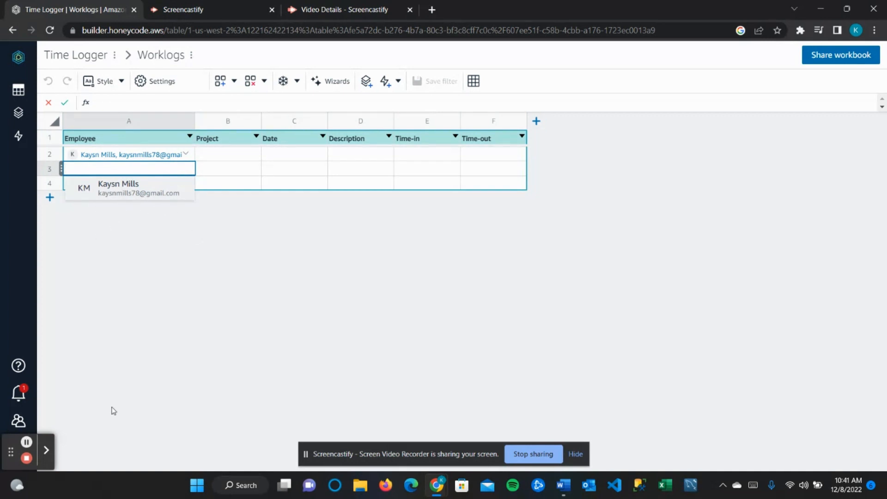
{"action": "left_click", "coordinate": [27, 443]}
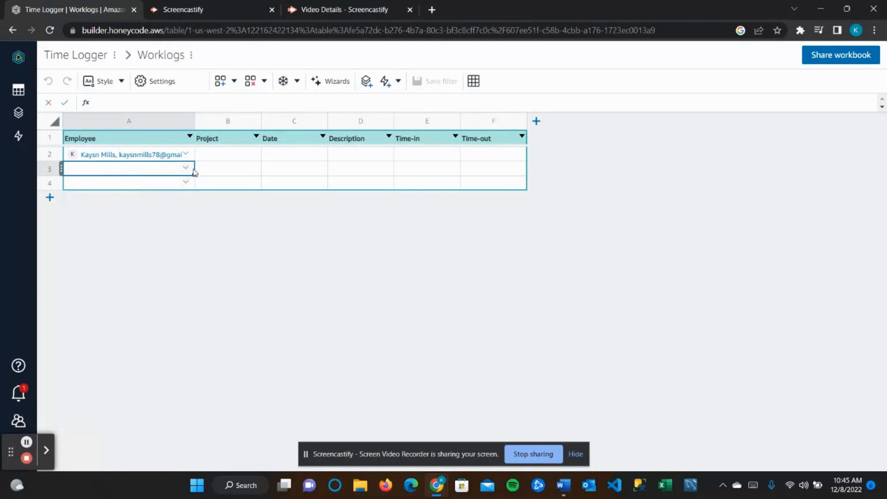
{"action": "left_click", "coordinate": [186, 168]}
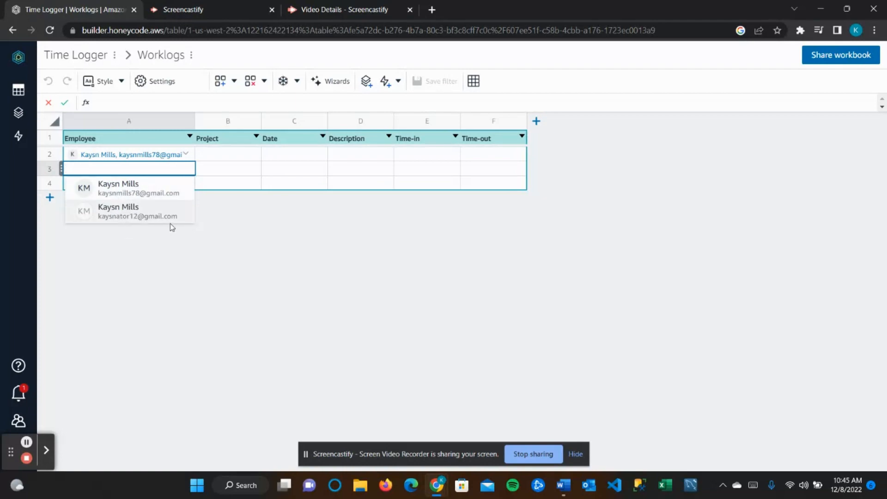
{"action": "left_click", "coordinate": [167, 212]}
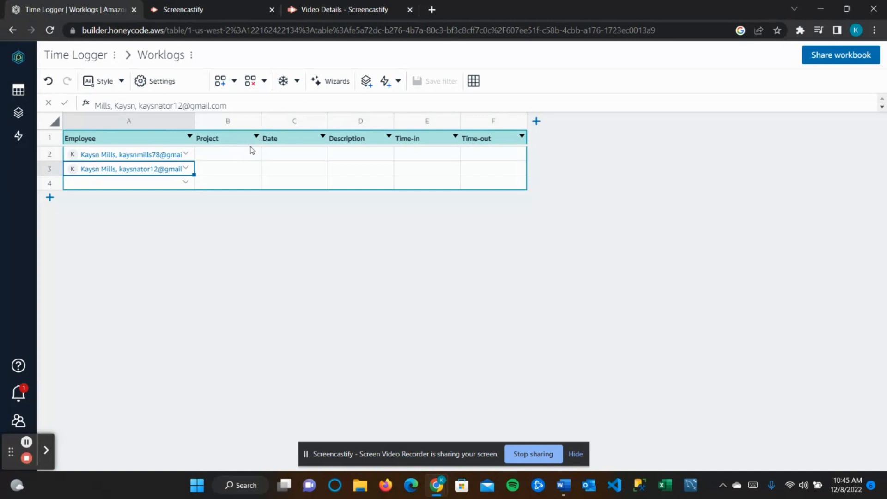
{"action": "left_click", "coordinate": [252, 124]}
- From the Project column's properties, launch the Create Picklists data wizard
{"action": "left_click", "coordinate": [163, 82]}
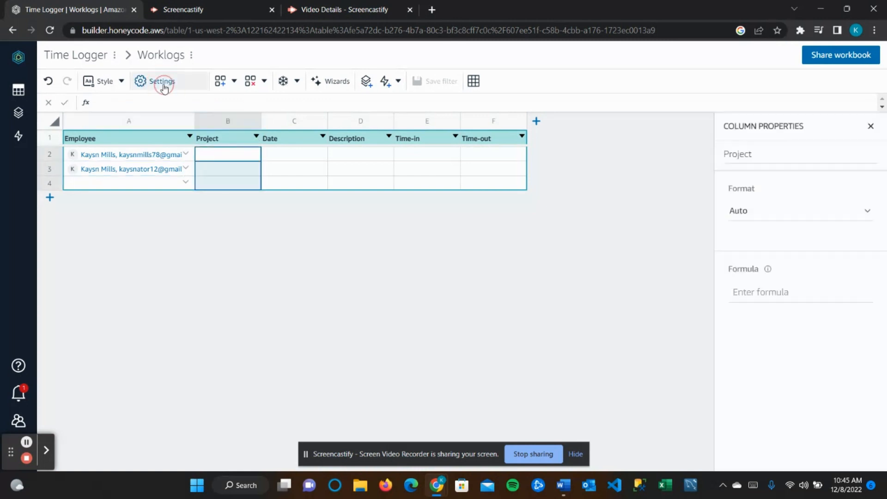
{"action": "left_click", "coordinate": [801, 211]}
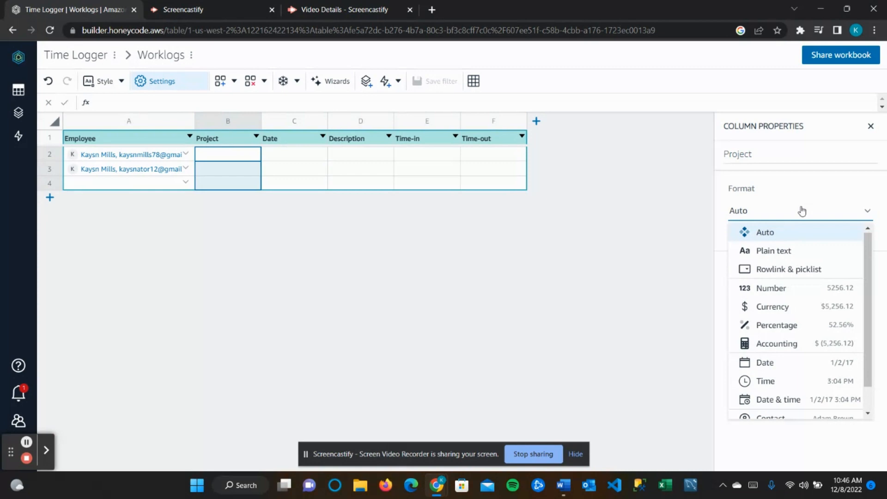
{"action": "left_click", "coordinate": [565, 311]}
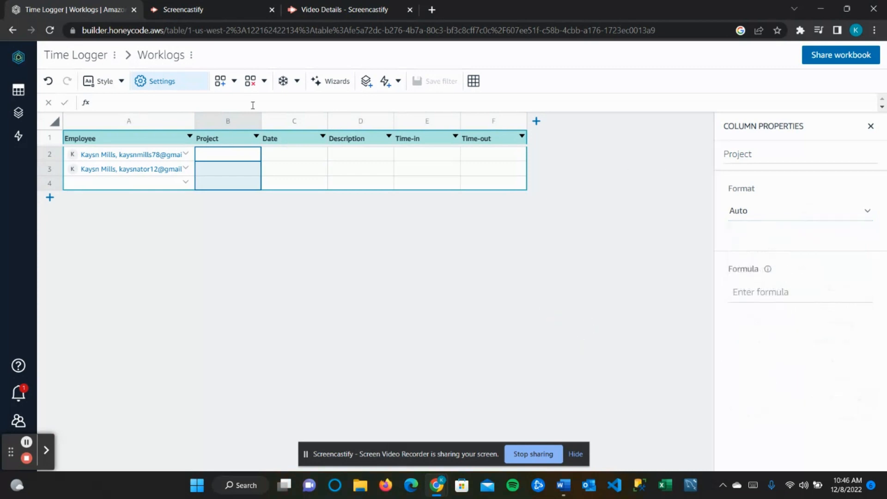
{"action": "left_click", "coordinate": [334, 83]}
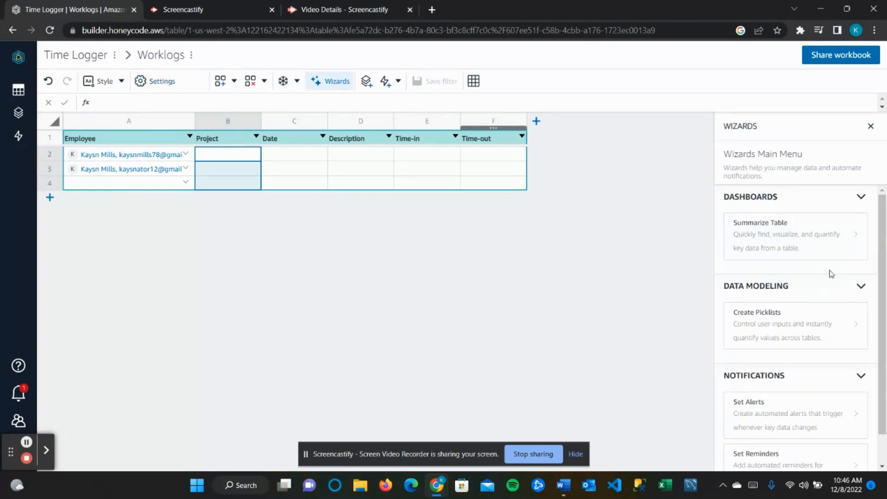
{"action": "scroll", "coordinate": [830, 273], "scroll_direction": "down", "scroll_amount": 1}
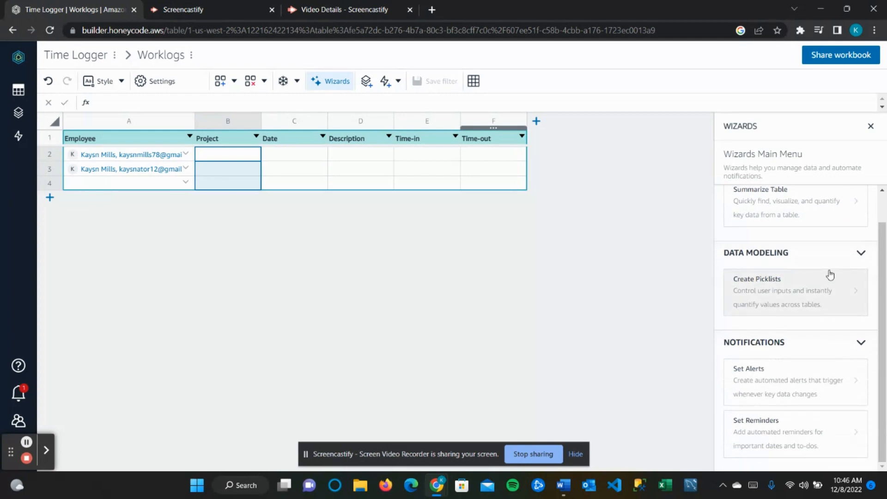
{"action": "left_click", "coordinate": [828, 281]}
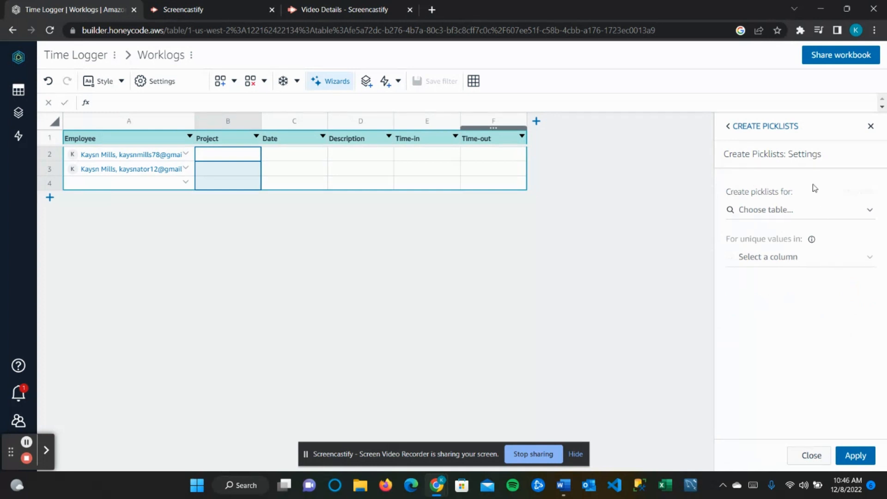
- Build picklists from the Worklogs table's Project column, creating the Worklogs_Project source table
{"action": "left_click", "coordinate": [770, 210]}
{"action": "left_click", "coordinate": [772, 231]}
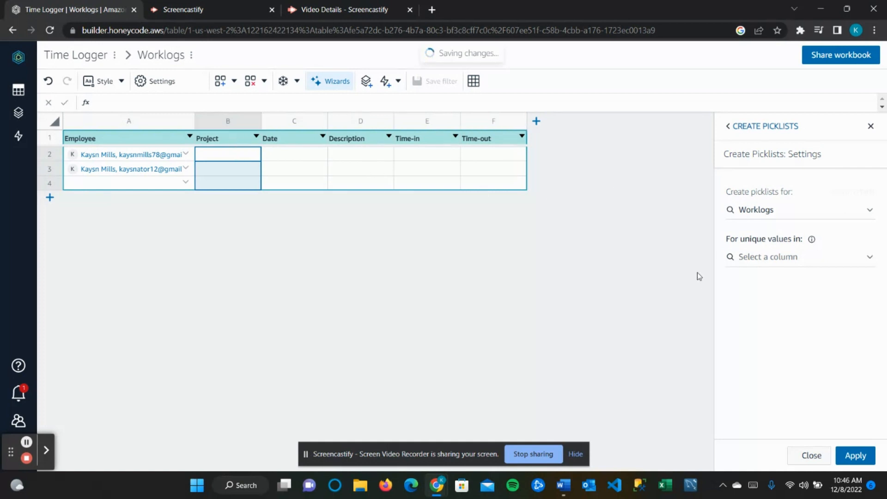
{"action": "left_click", "coordinate": [763, 259]}
{"action": "left_click", "coordinate": [772, 281]}
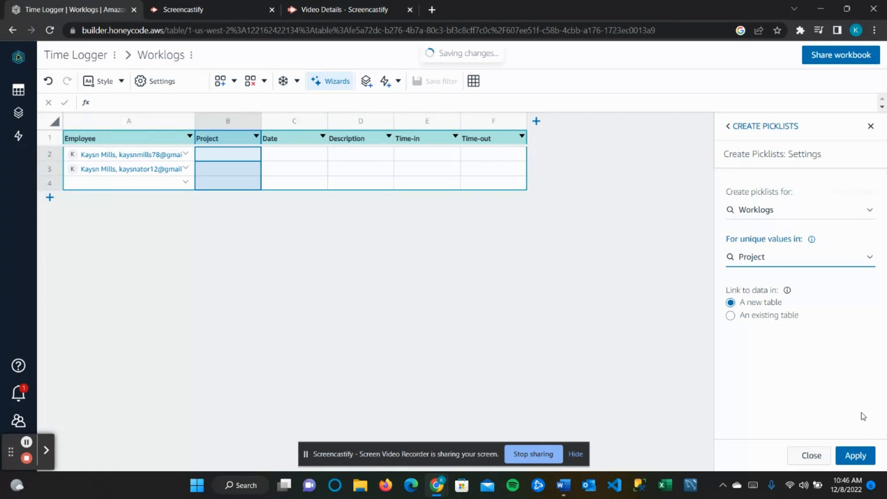
{"action": "left_click", "coordinate": [860, 456]}
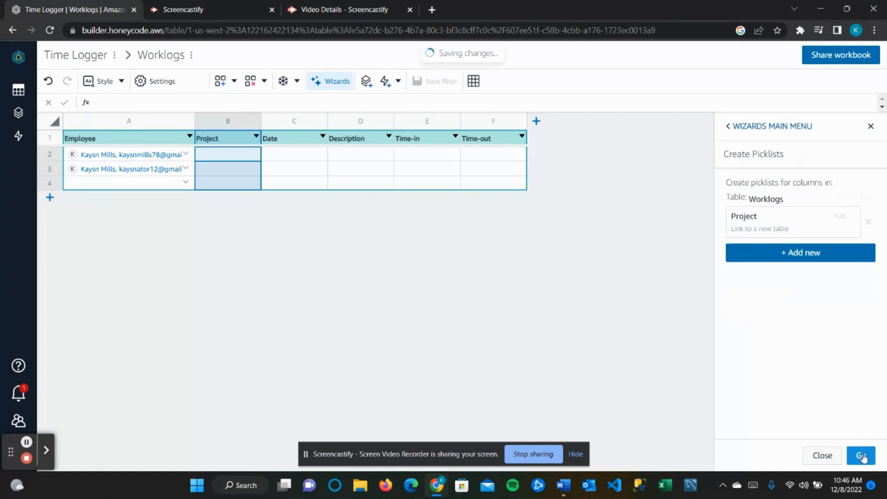
{"action": "left_click", "coordinate": [862, 456]}
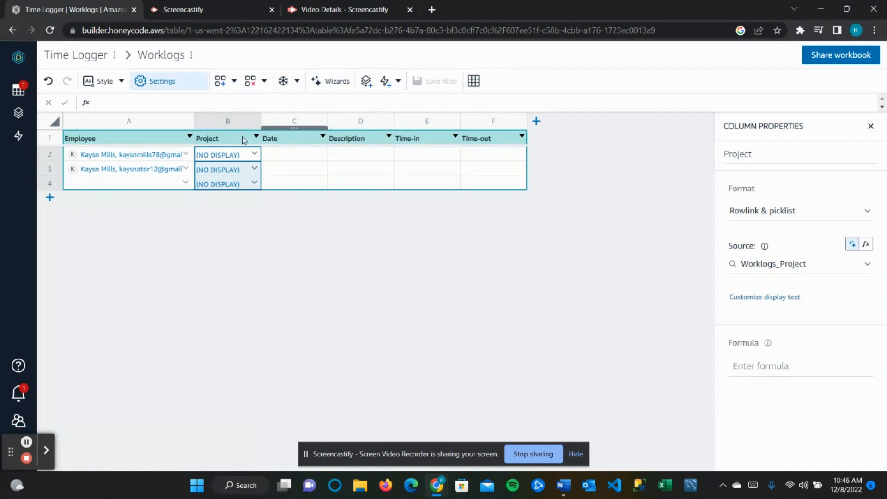
{"action": "left_click", "coordinate": [14, 89]}
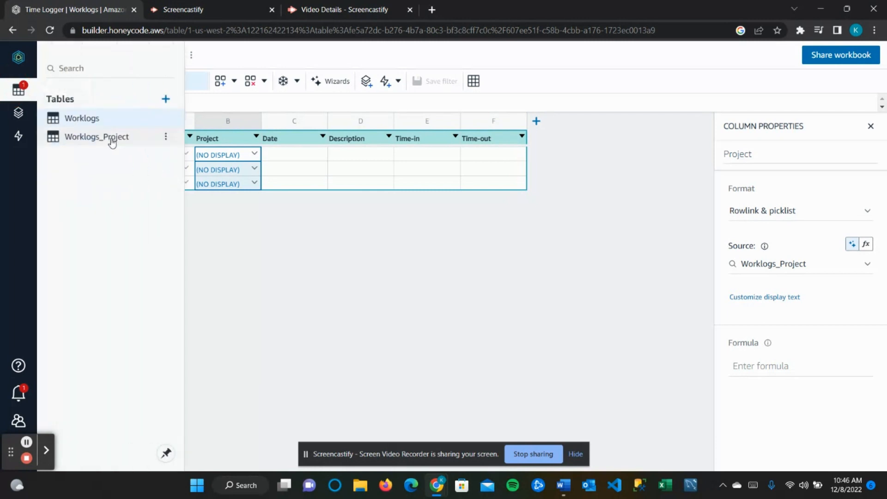
- Enter Project A, Project B and Project C as rows in the Worklogs_Project table
{"action": "left_click", "coordinate": [111, 140]}
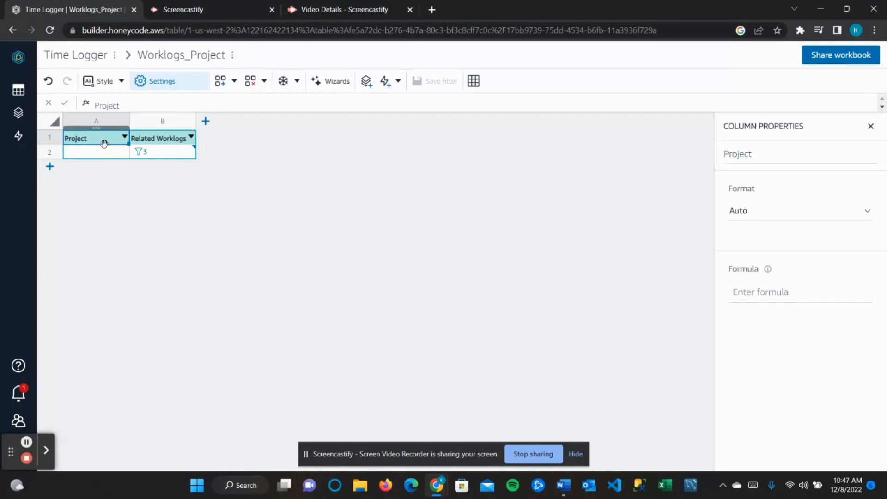
{"action": "left_click", "coordinate": [26, 442]}
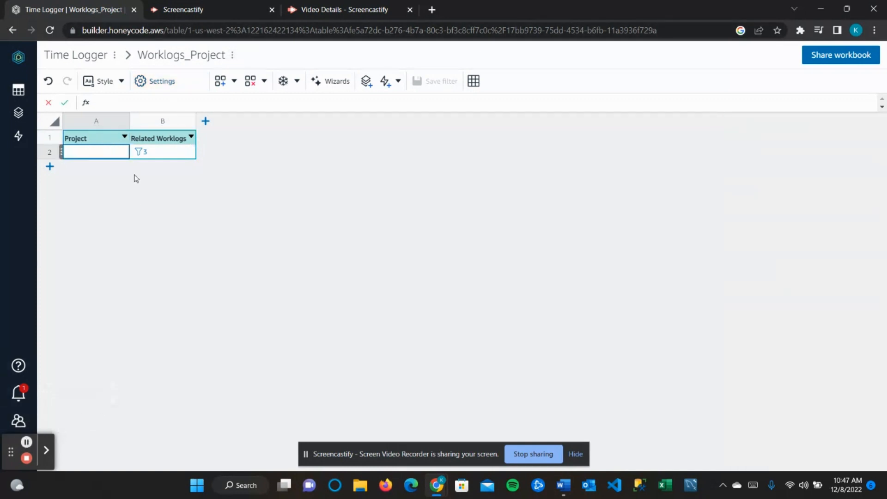
{"action": "double_click", "coordinate": [105, 148]}
{"action": "type", "text": "Project A"}
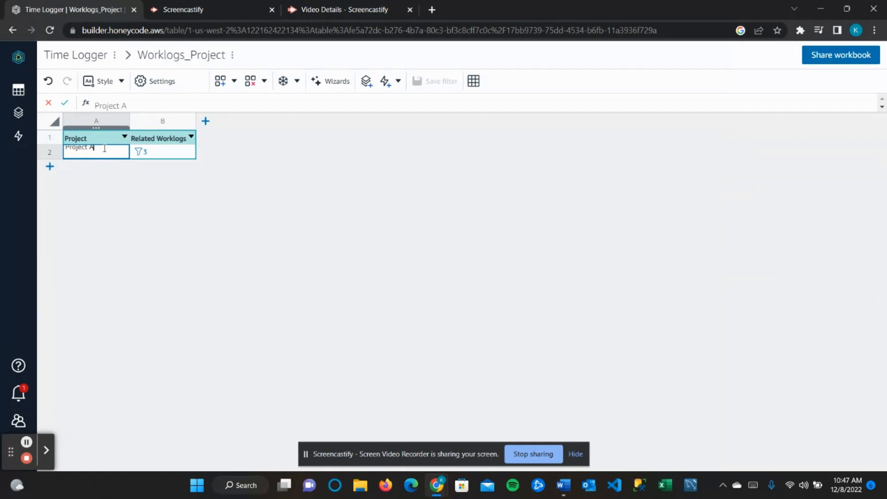
{"action": "left_click", "coordinate": [49, 166]}
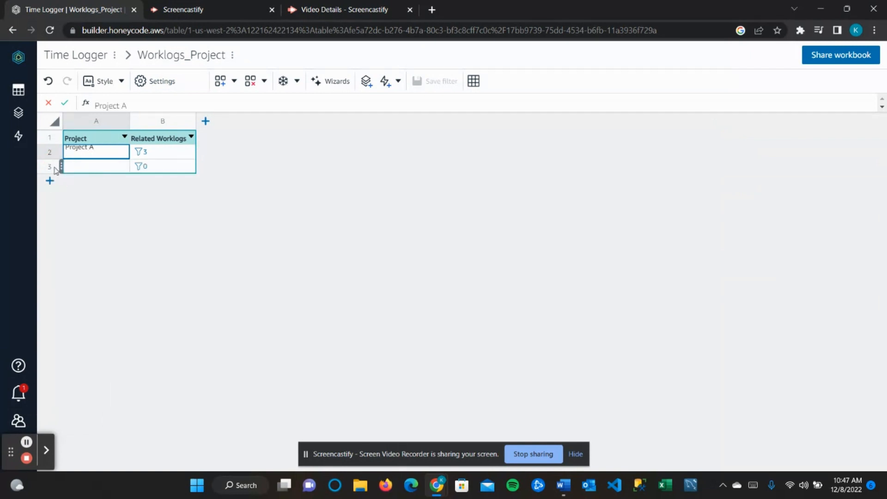
{"action": "left_click", "coordinate": [79, 164]}
{"action": "type", "text": "Project B"}
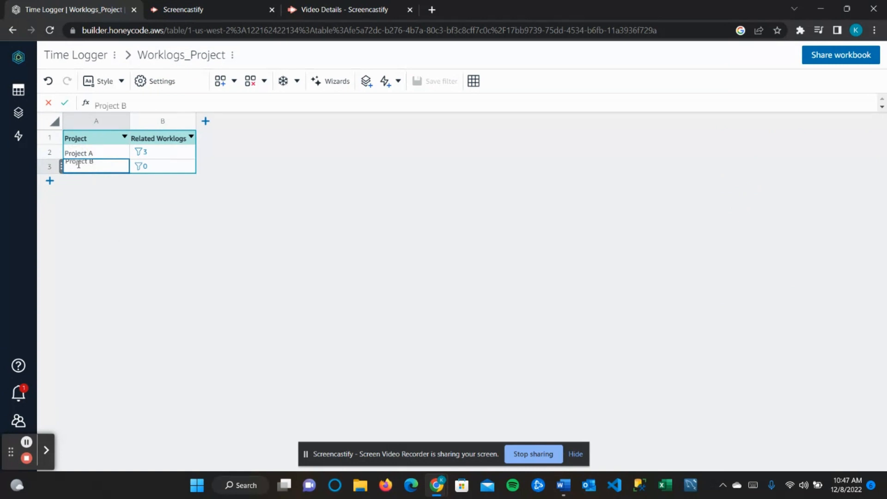
{"action": "left_click", "coordinate": [50, 180]}
{"action": "left_click", "coordinate": [97, 180]}
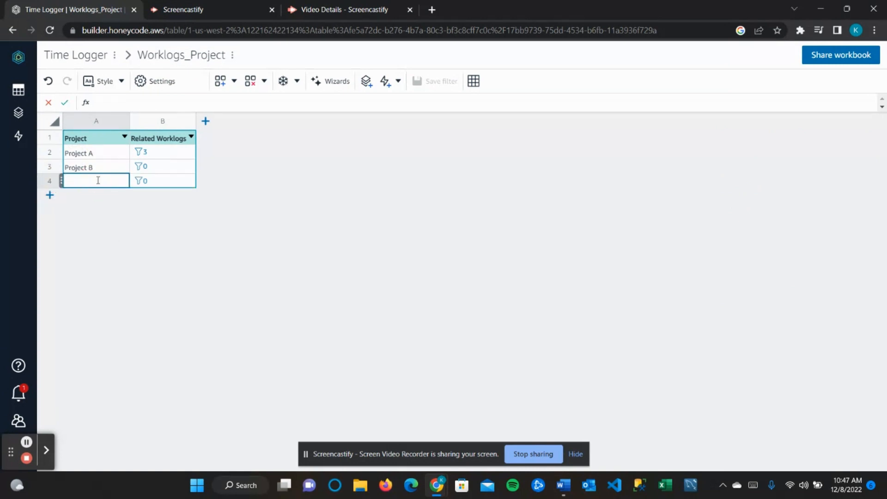
{"action": "type", "text": "Project C"}
- Switch between the tables and end back on the Worklogs table
{"action": "left_click", "coordinate": [18, 89]}
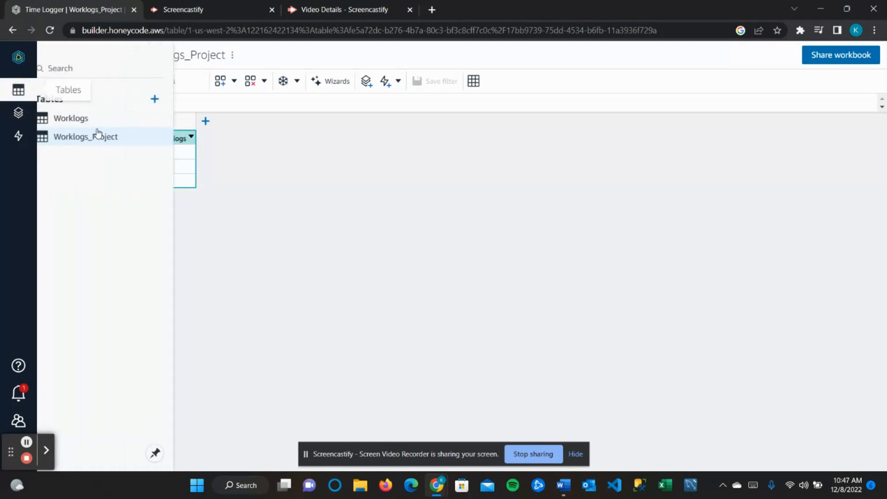
{"action": "left_click", "coordinate": [90, 118]}
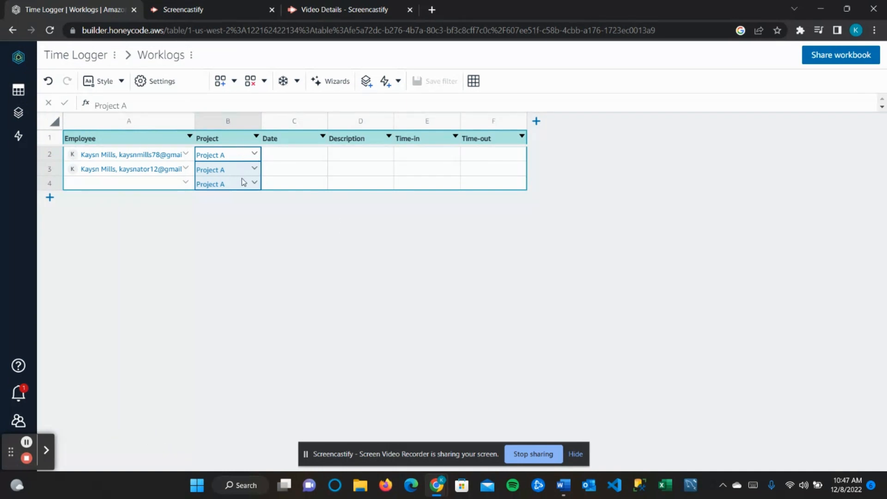
{"action": "left_click", "coordinate": [19, 90]}
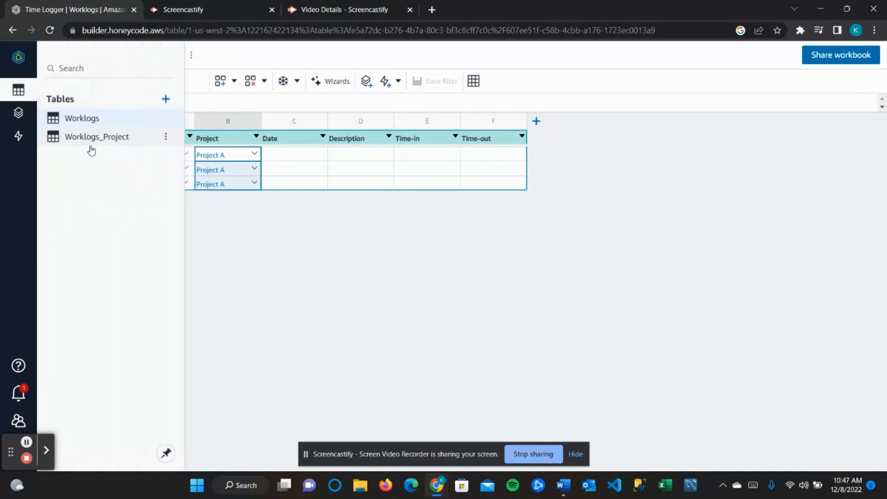
{"action": "left_click", "coordinate": [95, 139]}
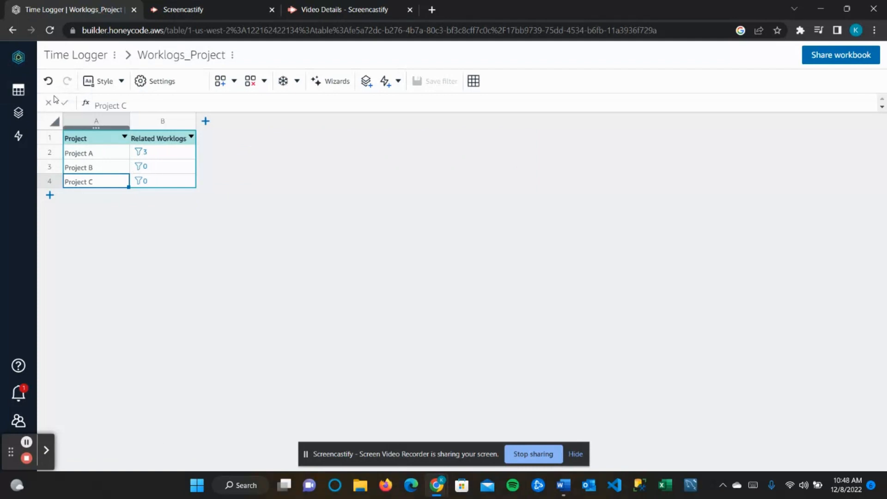
{"action": "left_click", "coordinate": [26, 90]}
{"action": "left_click", "coordinate": [64, 124]}
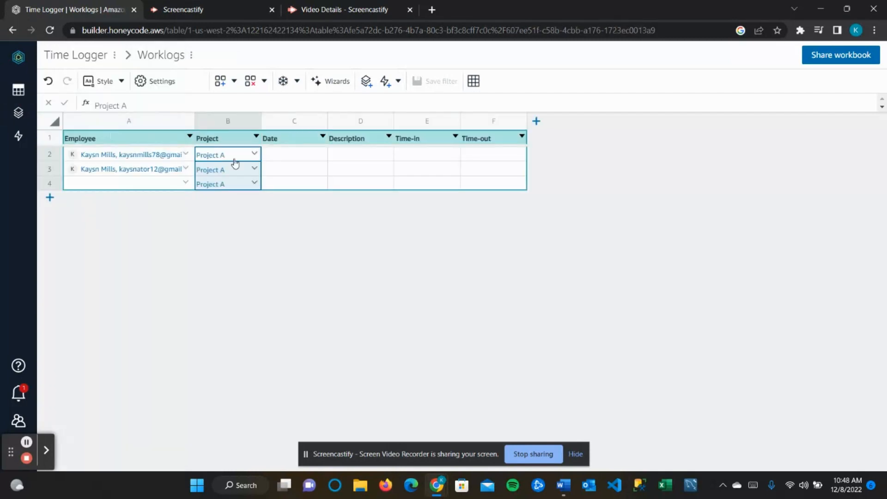
- Give column C (Date) the Date format with the 1/2/17 display preference
{"action": "left_click", "coordinate": [294, 122]}
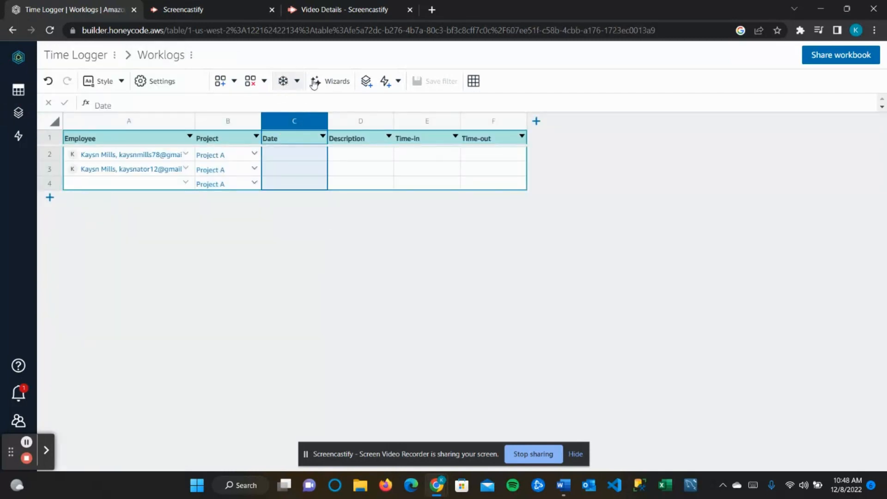
{"action": "left_click", "coordinate": [157, 81]}
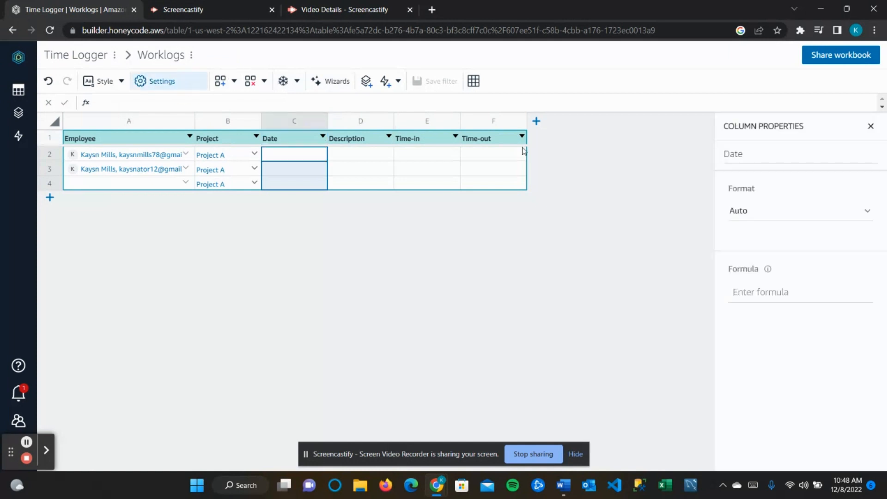
{"action": "left_click", "coordinate": [738, 209]}
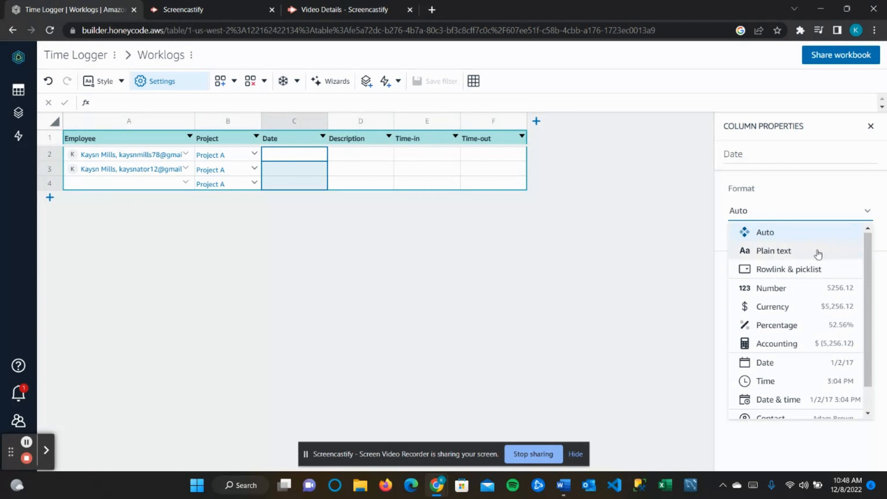
{"action": "left_click", "coordinate": [801, 365]}
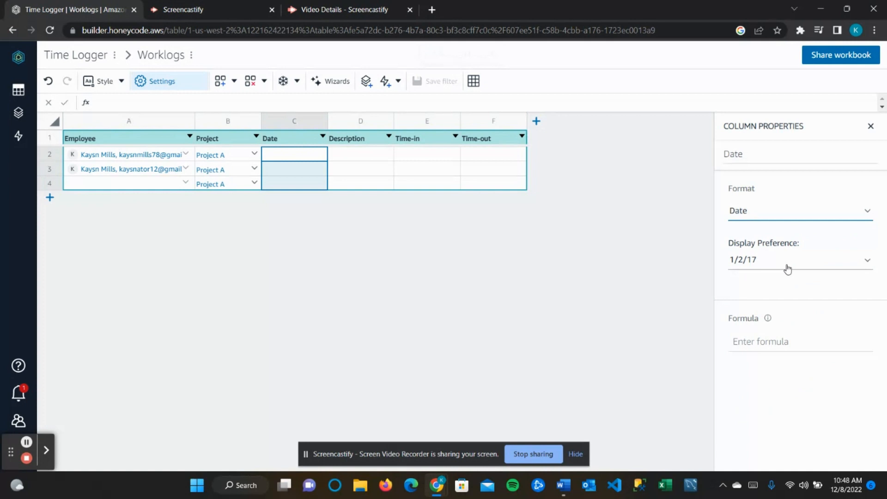
{"action": "left_click", "coordinate": [787, 268]}
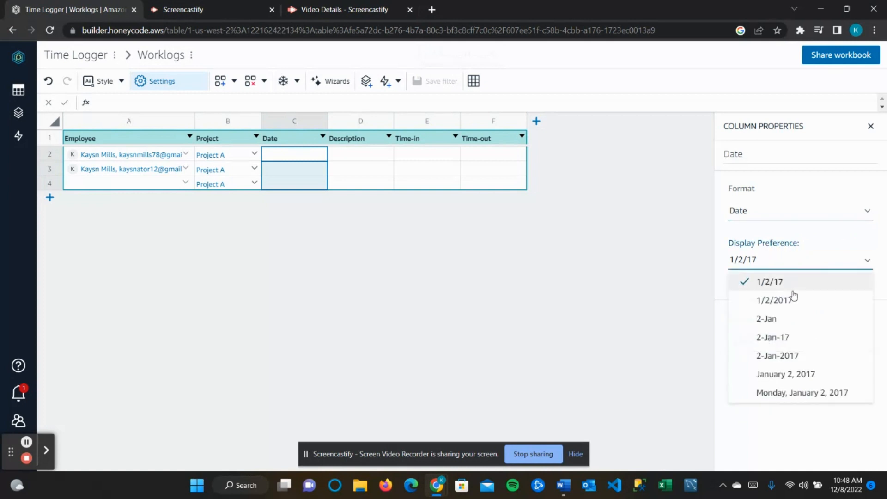
{"action": "left_click", "coordinate": [761, 284]}
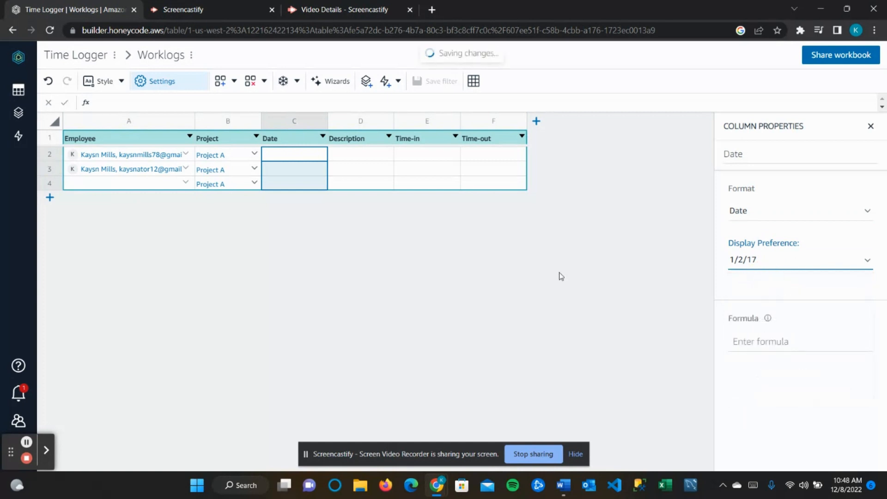
- Change column D (Description) to the Plain text format
{"action": "left_click", "coordinate": [353, 118]}
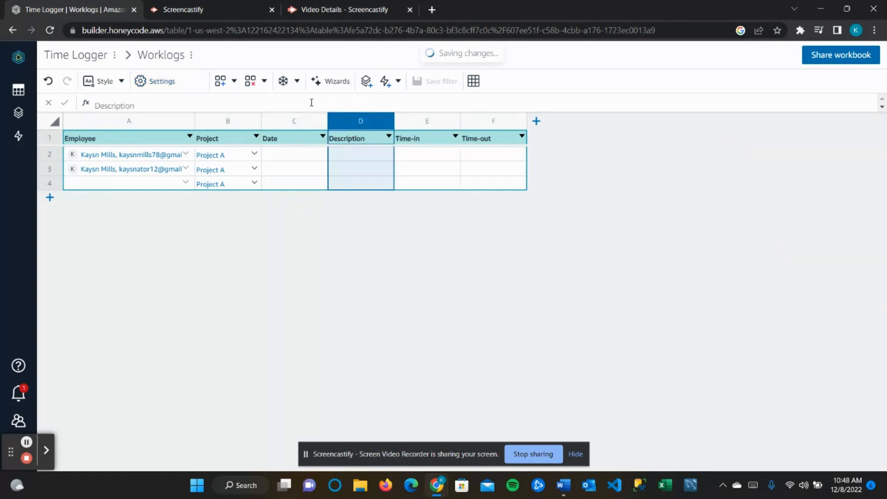
{"action": "left_click", "coordinate": [183, 83]}
{"action": "left_click", "coordinate": [806, 213]}
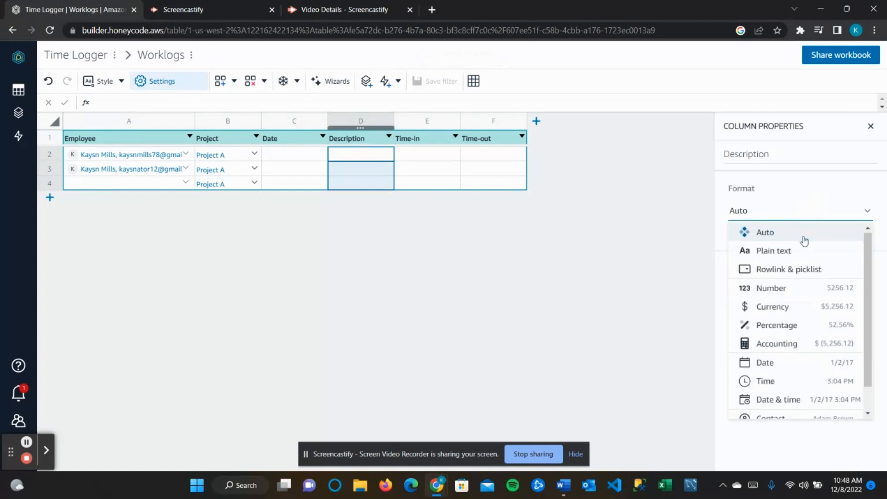
{"action": "left_click", "coordinate": [794, 249]}
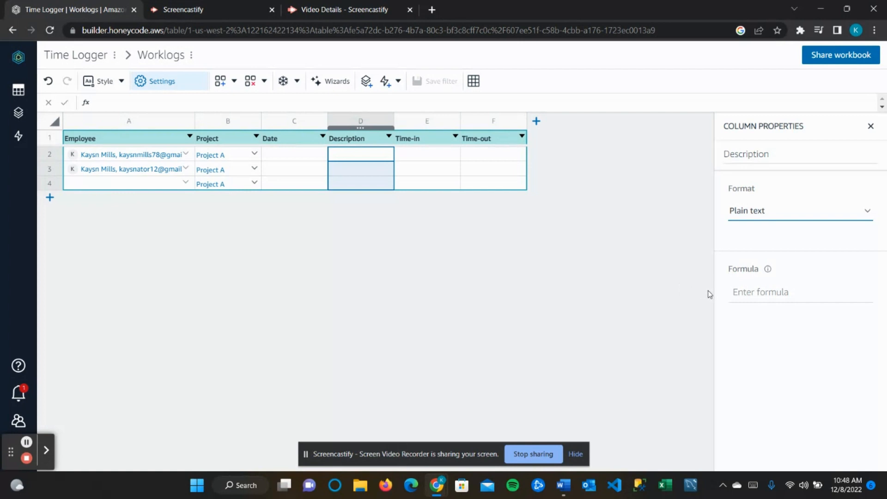
- Format the Time-in column as Time with the 3:04 PM display
{"action": "left_click", "coordinate": [446, 129]}
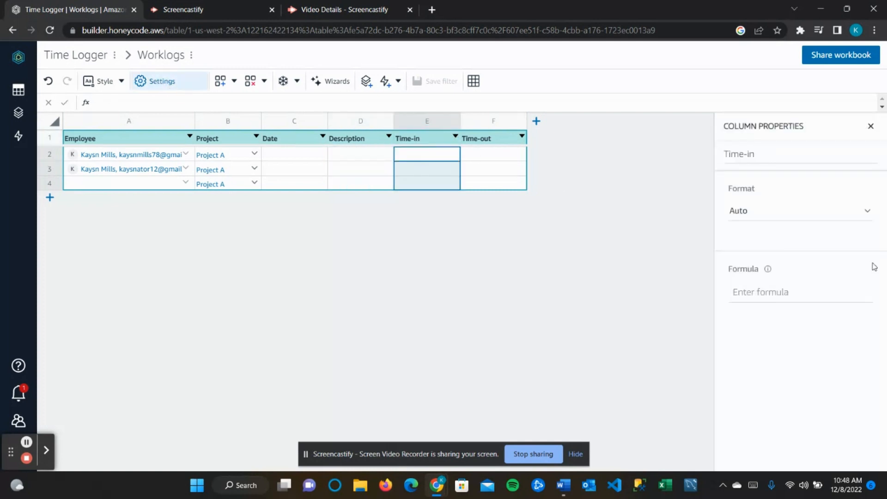
{"action": "left_click", "coordinate": [762, 207]}
{"action": "scroll", "coordinate": [768, 336], "scroll_direction": "down", "scroll_amount": 1}
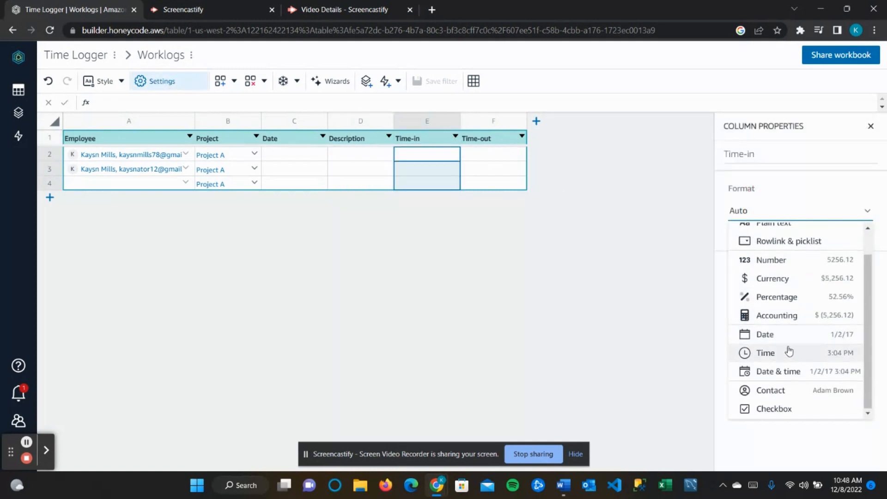
{"action": "left_click", "coordinate": [786, 351]}
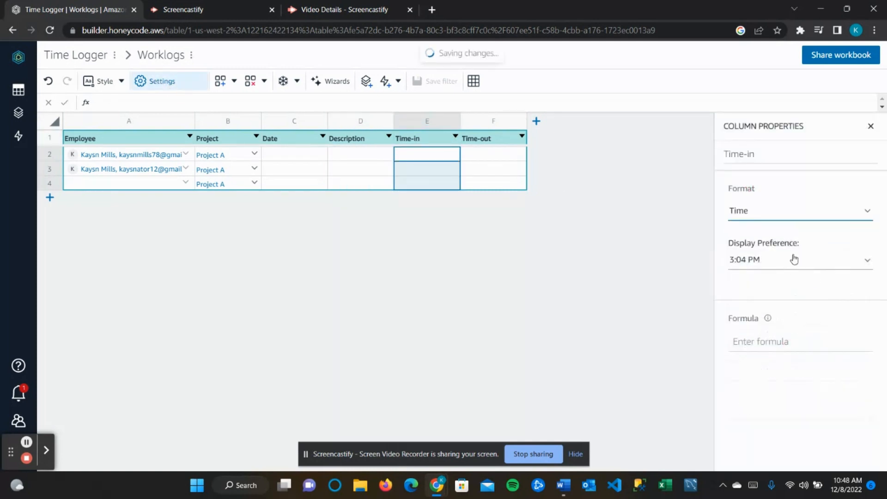
{"action": "left_click", "coordinate": [794, 260]}
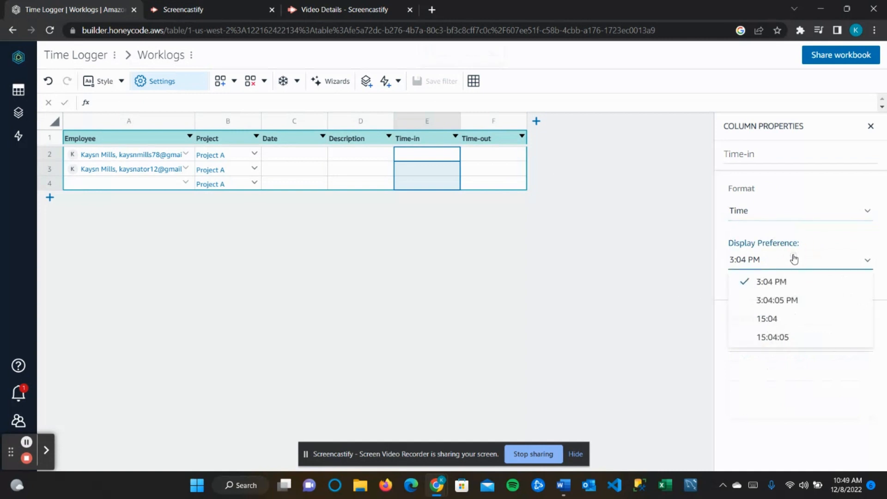
{"action": "left_click", "coordinate": [790, 288]}
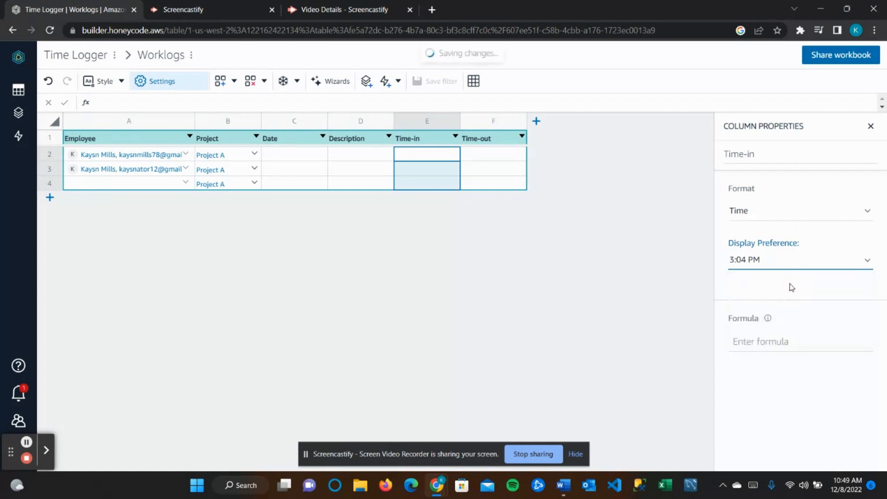
- Format the Time-out column as Time as well
{"action": "left_click", "coordinate": [474, 123]}
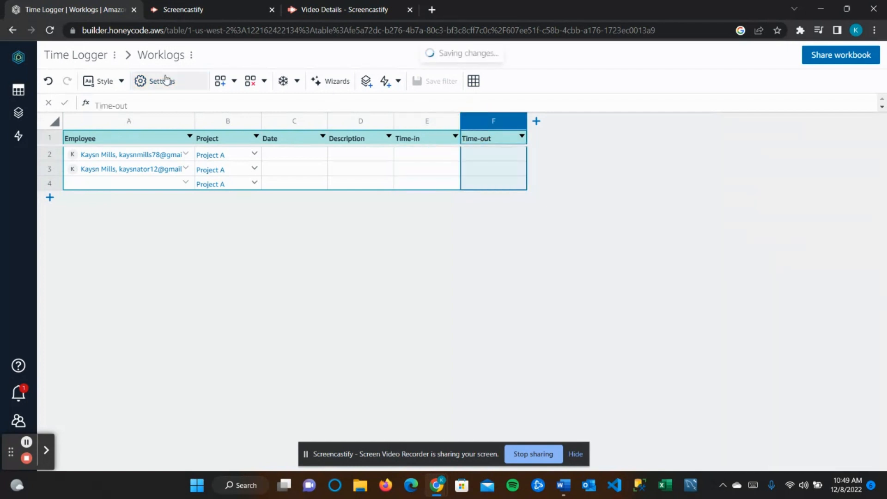
{"action": "left_click", "coordinate": [757, 222]}
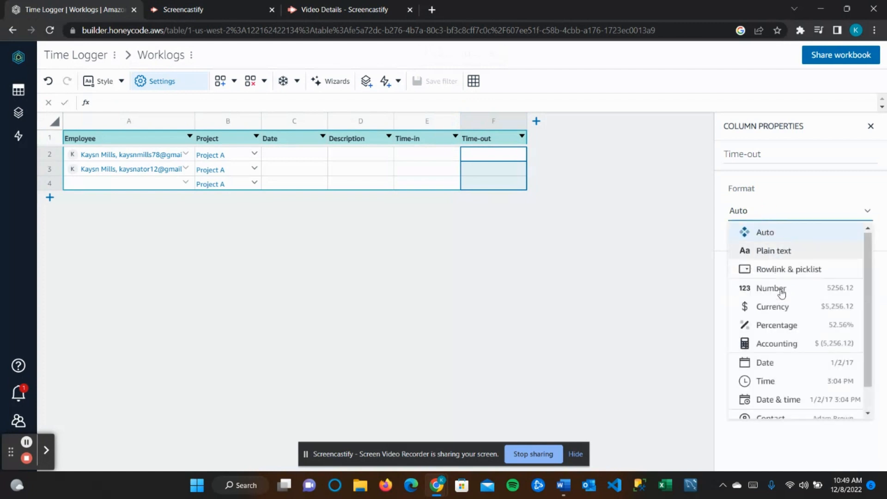
{"action": "left_click", "coordinate": [787, 382]}
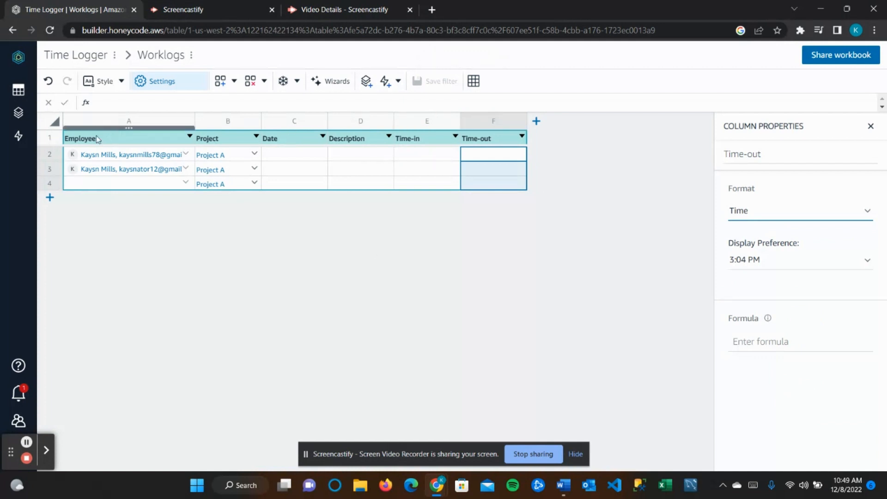
- Delete the three data rows of Worklogs one after another via Delete Table Row
{"action": "left_click", "coordinate": [40, 154]}
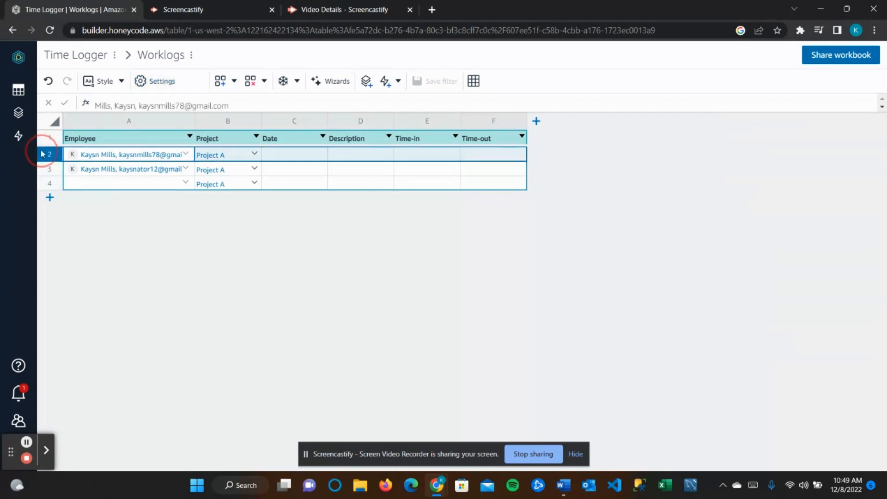
{"action": "right_click", "coordinate": [42, 154]}
{"action": "mouse_move", "coordinate": [79, 230]}
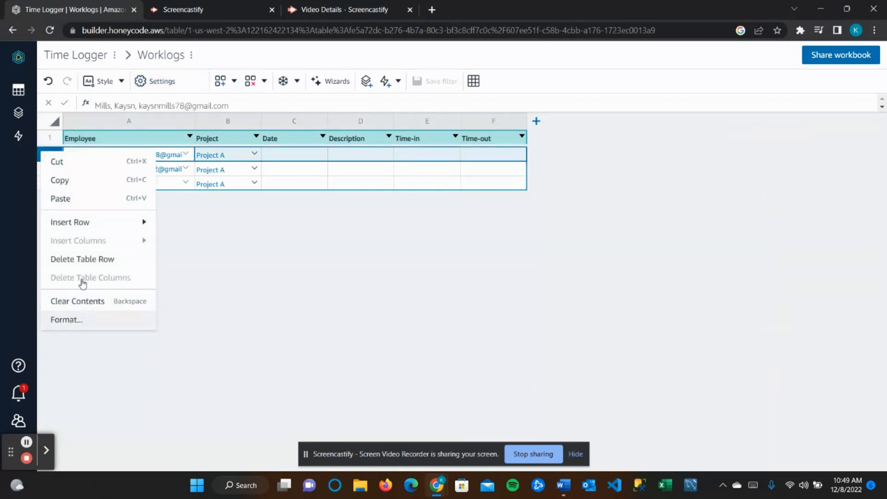
{"action": "left_click", "coordinate": [83, 259]}
{"action": "right_click", "coordinate": [51, 154]}
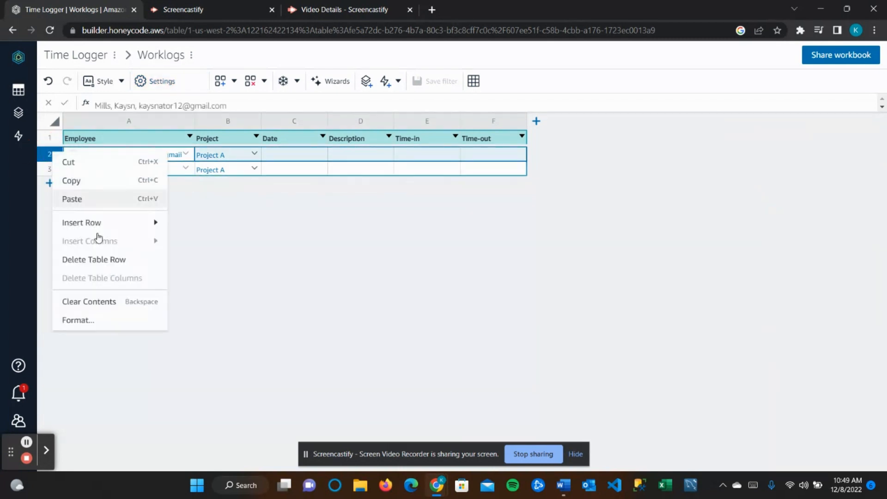
{"action": "left_click", "coordinate": [99, 261]}
{"action": "right_click", "coordinate": [47, 156]}
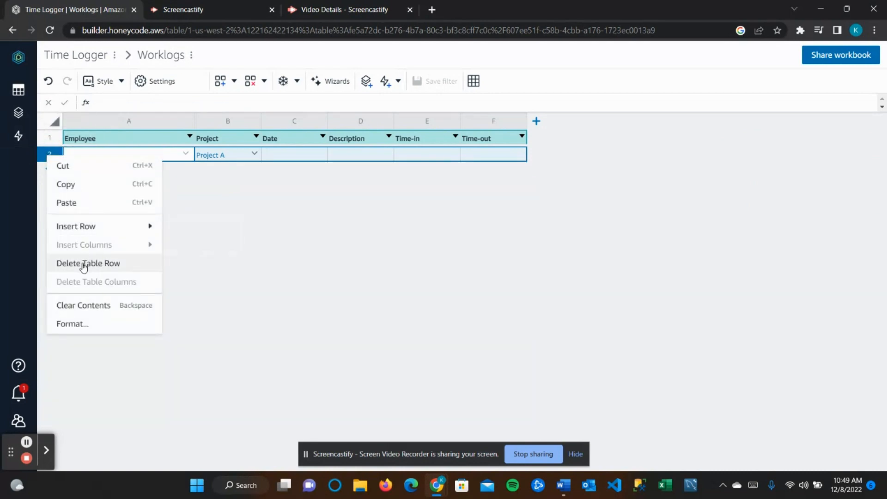
{"action": "left_click", "coordinate": [83, 264]}
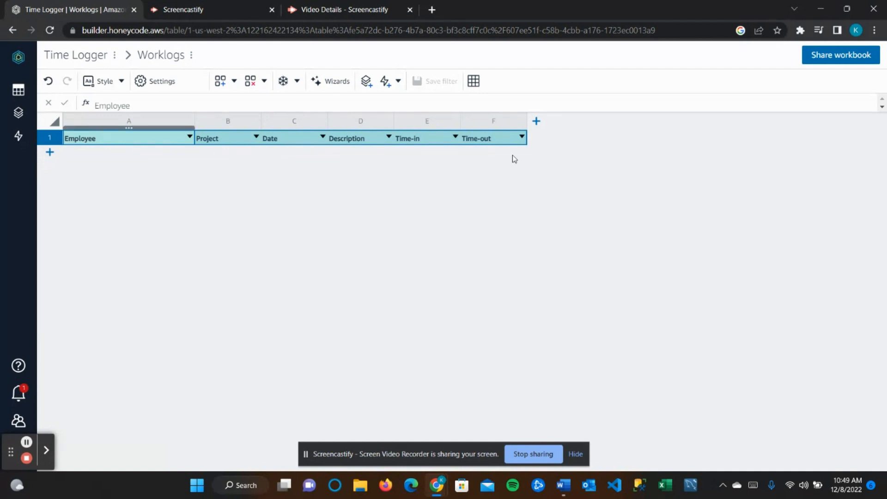
- Add a new app (App1) from Builder and choose Use app wizard
{"action": "left_click", "coordinate": [18, 109]}
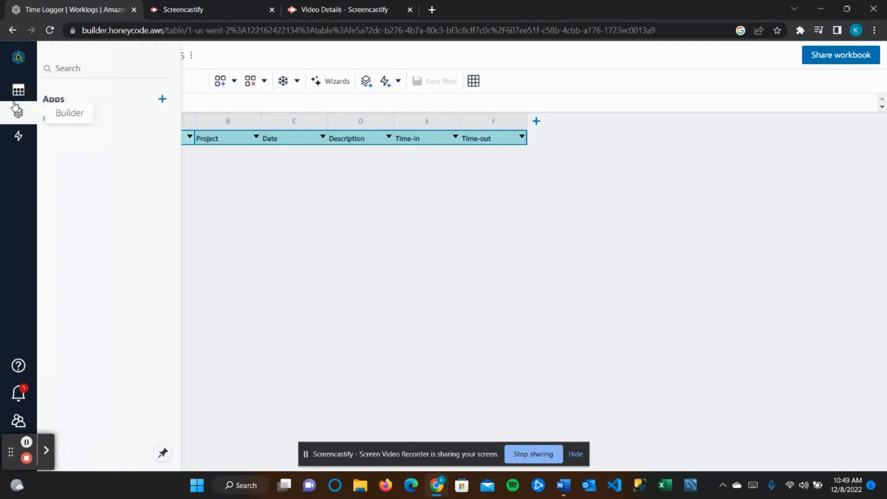
{"action": "left_click", "coordinate": [165, 101]}
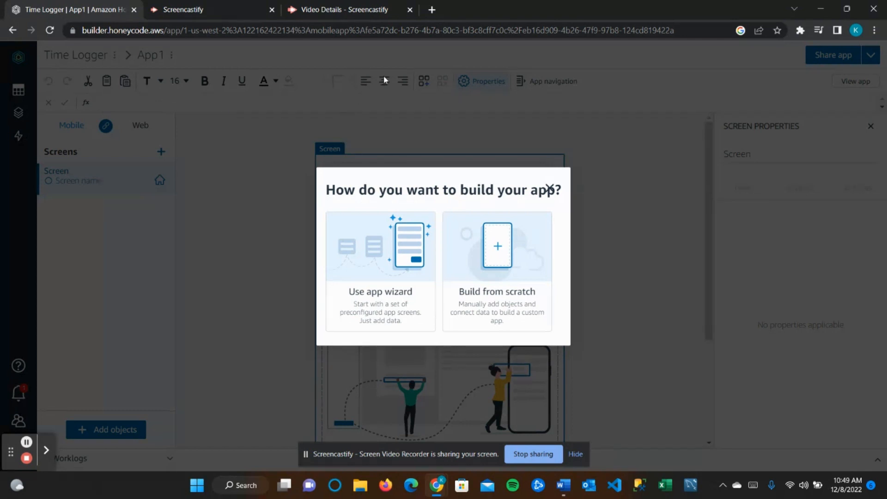
{"action": "left_click", "coordinate": [380, 291]}
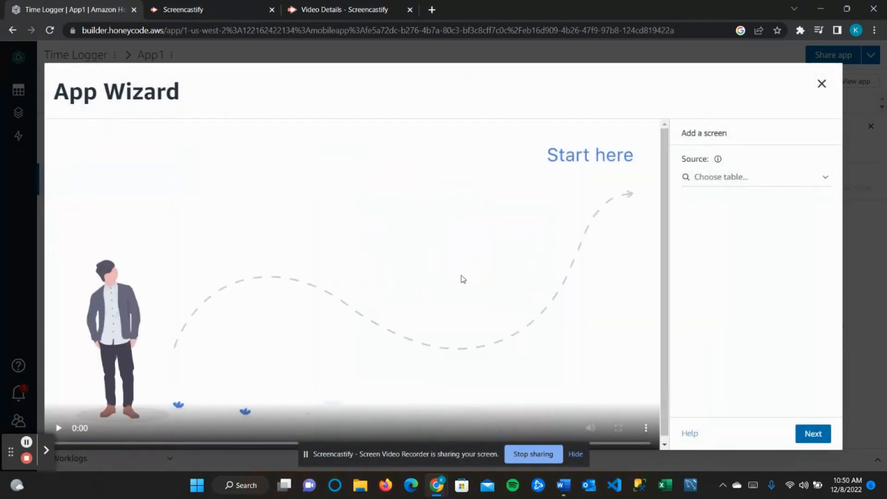
- Pick Worklogs as the App Wizard's source table
{"action": "left_click", "coordinate": [791, 180]}
{"action": "left_click", "coordinate": [764, 201]}
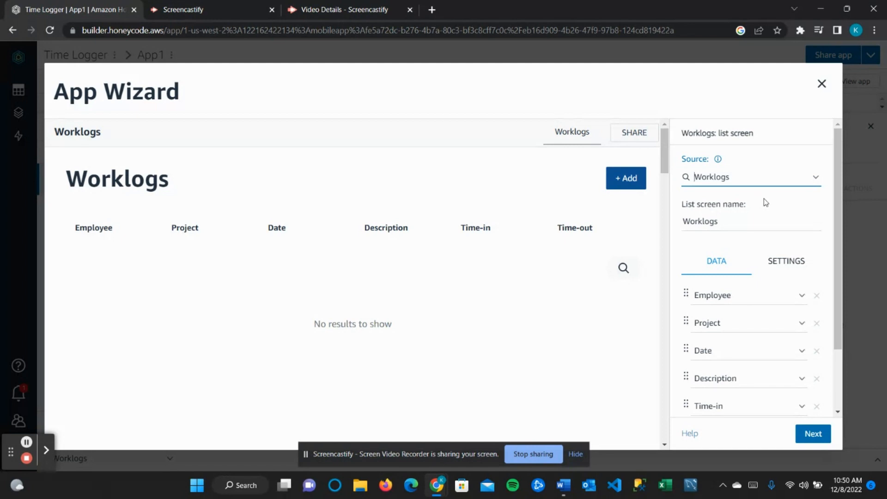
- Rename the list screen to 'Project time logs'
{"action": "left_click", "coordinate": [729, 221]}
{"action": "key", "text": "ctrl+a"}
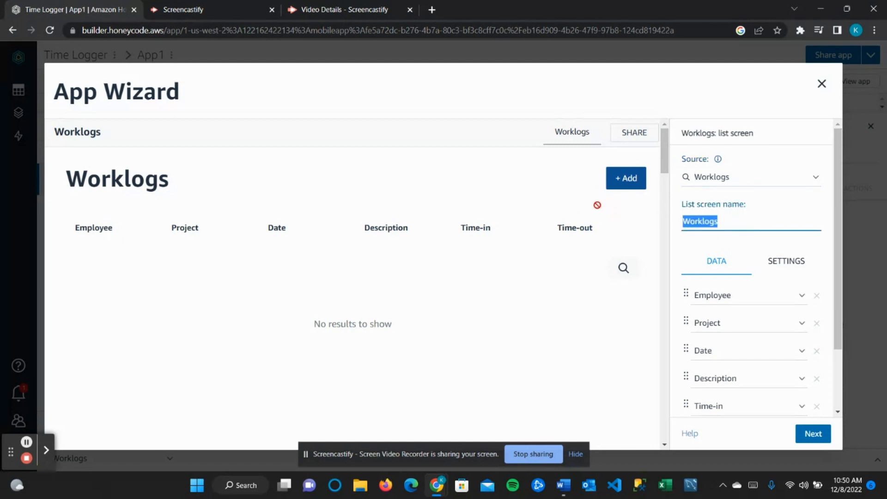
{"action": "type", "text": "Pro"}
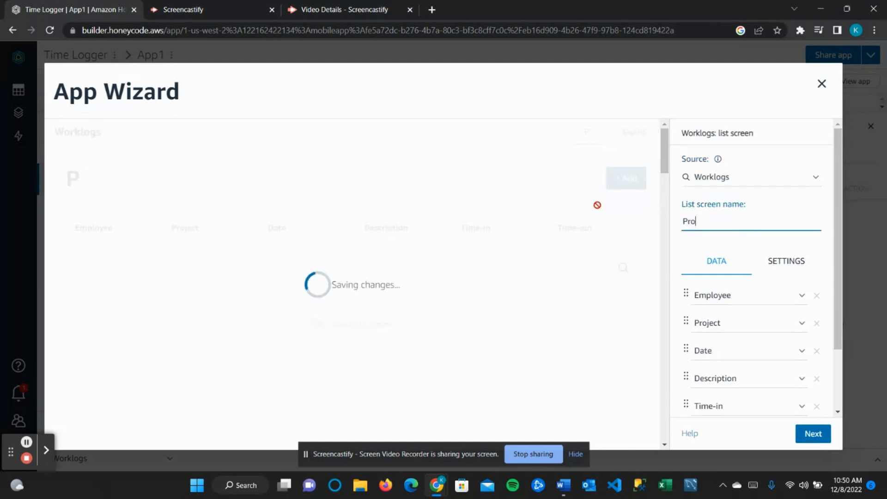
{"action": "type", "text": "ject tim"}
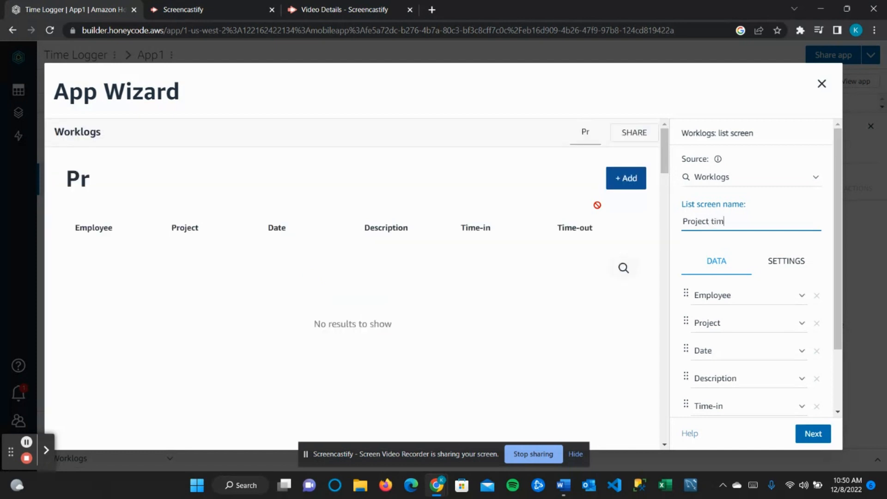
{"action": "type", "text": "e logs"}
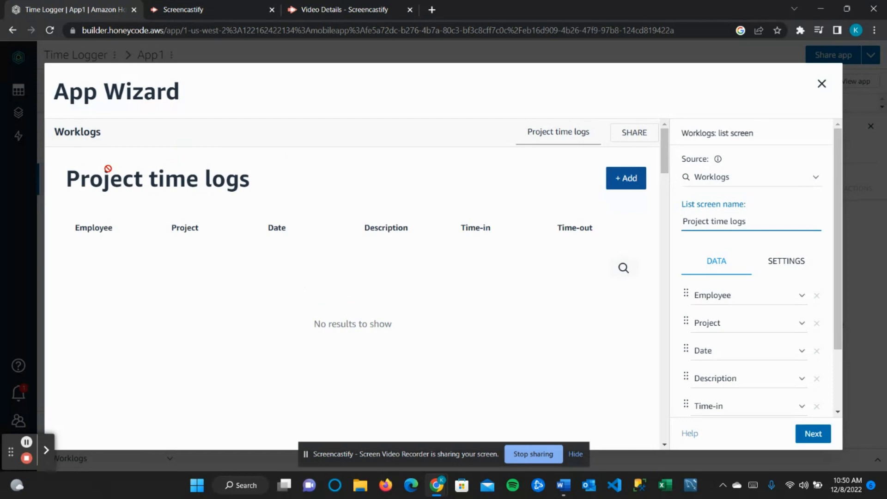
{"action": "left_click", "coordinate": [26, 444]}
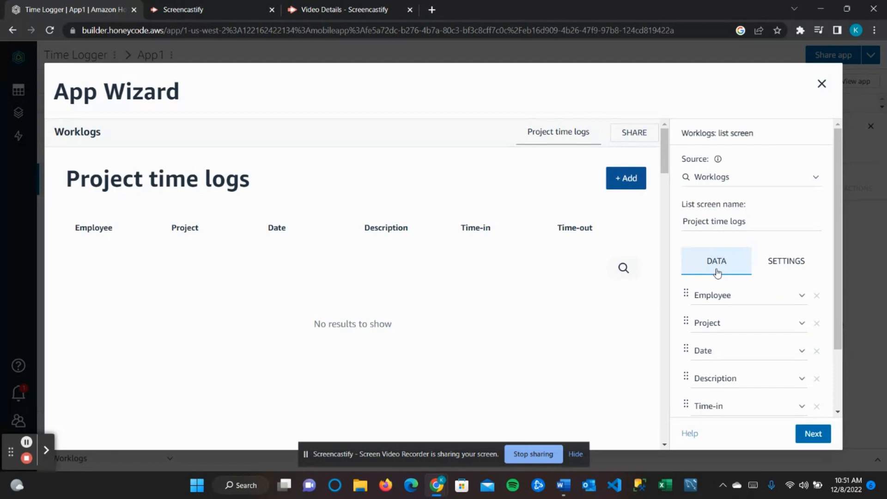
- Remove the Employee and Description columns, then advance to the detail screen
{"action": "left_click", "coordinate": [815, 299]}
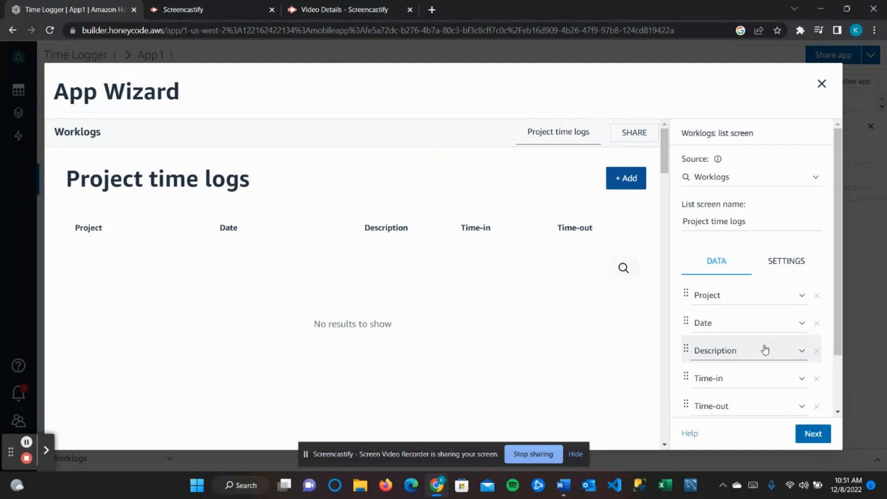
{"action": "scroll", "coordinate": [806, 360], "scroll_direction": "down", "scroll_amount": 3}
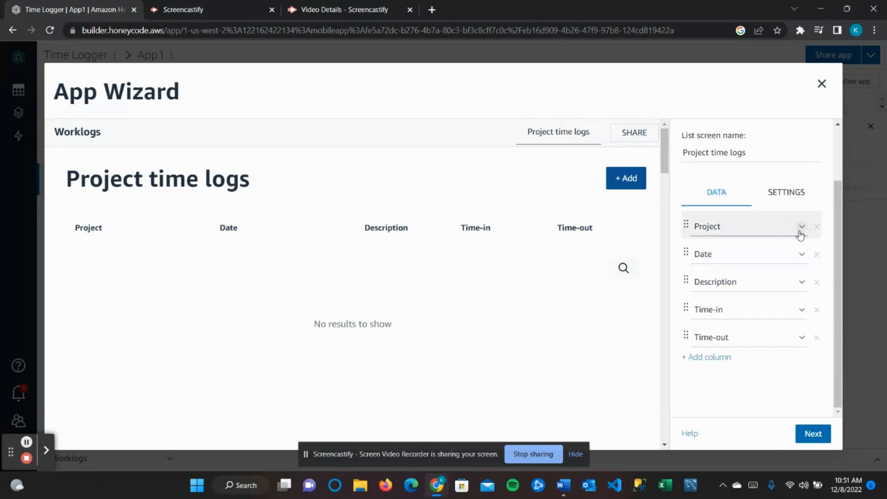
{"action": "left_click", "coordinate": [817, 283]}
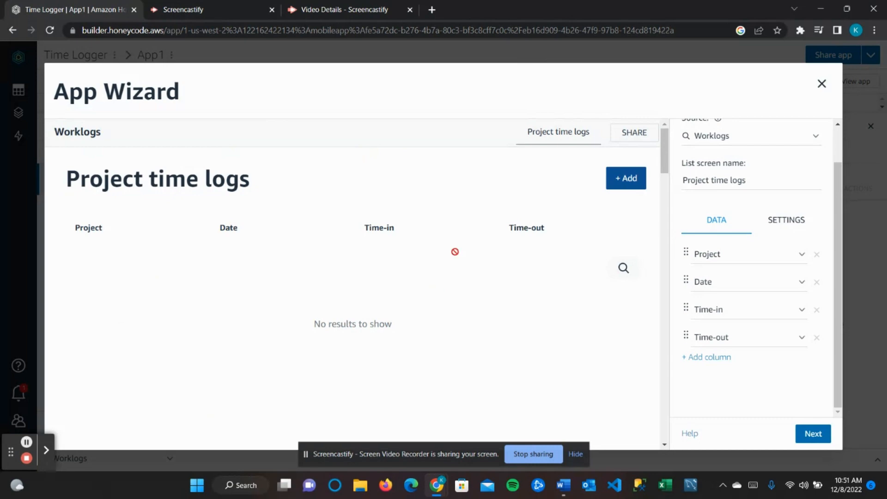
{"action": "left_click", "coordinate": [816, 437]}
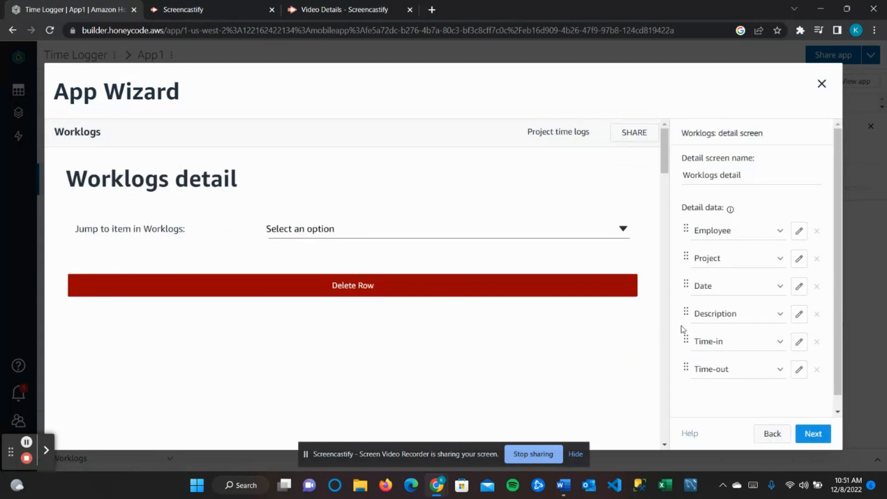
- Replace the detail screen name with 'Details' and advance to the form screen
{"action": "left_click_drag", "start_coordinate": [740, 175], "coordinate": [495, 168]}
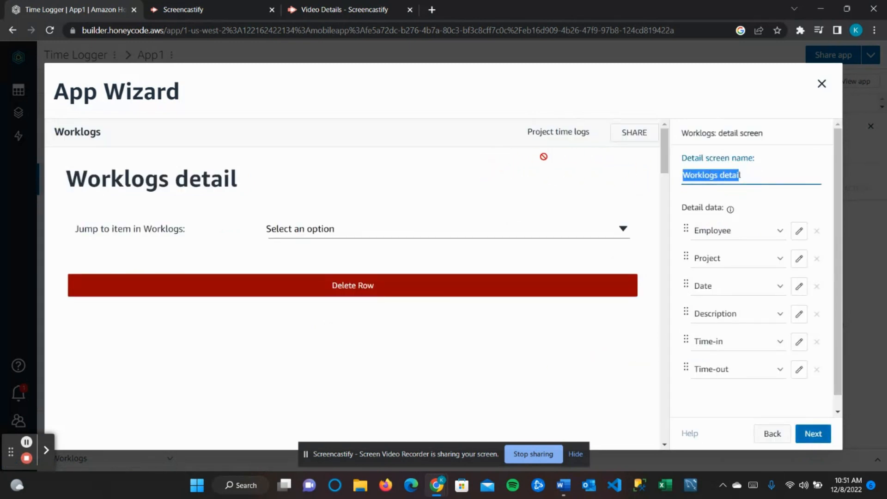
{"action": "key", "text": "BackSpace"}
{"action": "key", "text": "BackSpace"}
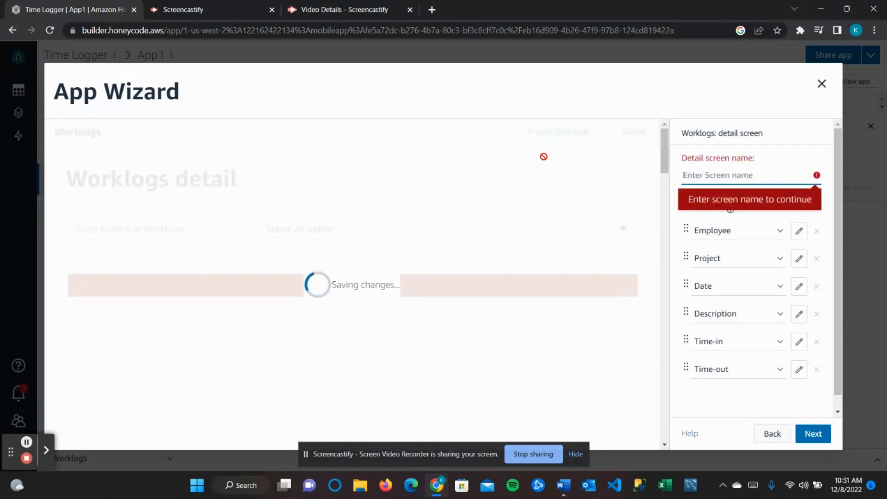
{"action": "type", "text": "Det"}
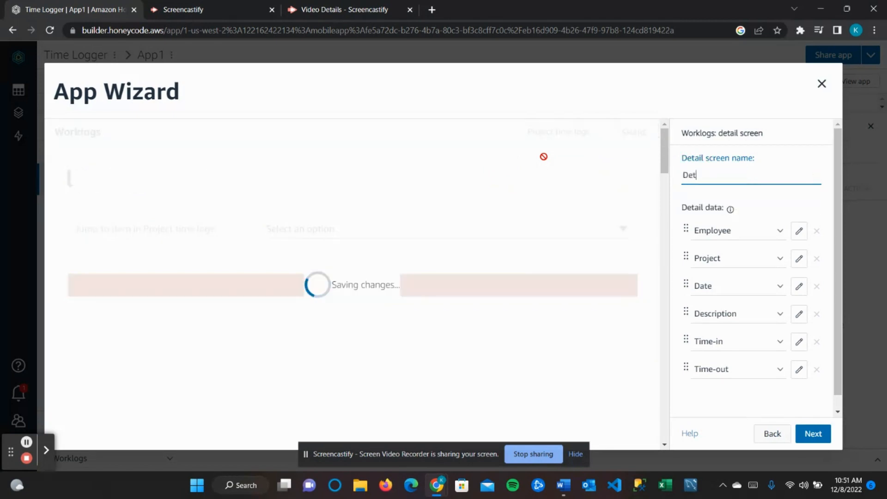
{"action": "type", "text": "ails"}
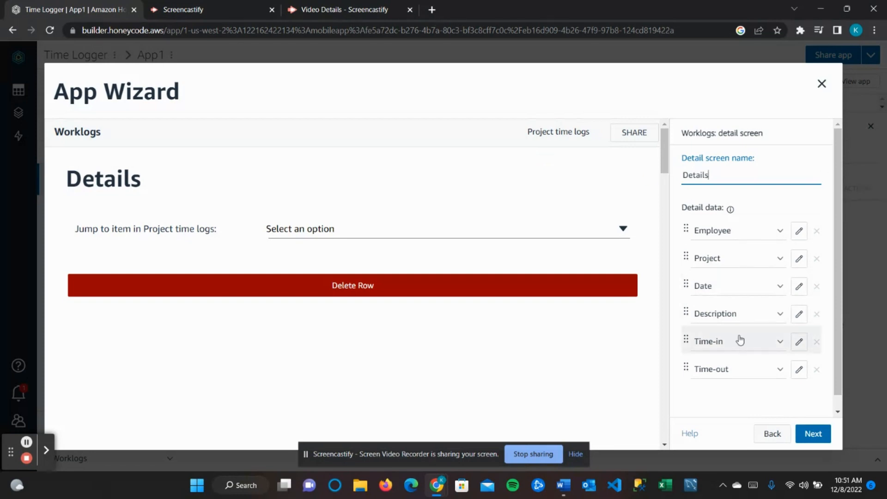
{"action": "scroll", "coordinate": [739, 339], "scroll_direction": "down", "scroll_amount": 1}
{"action": "scroll", "coordinate": [739, 338], "scroll_direction": "up", "scroll_amount": 1}
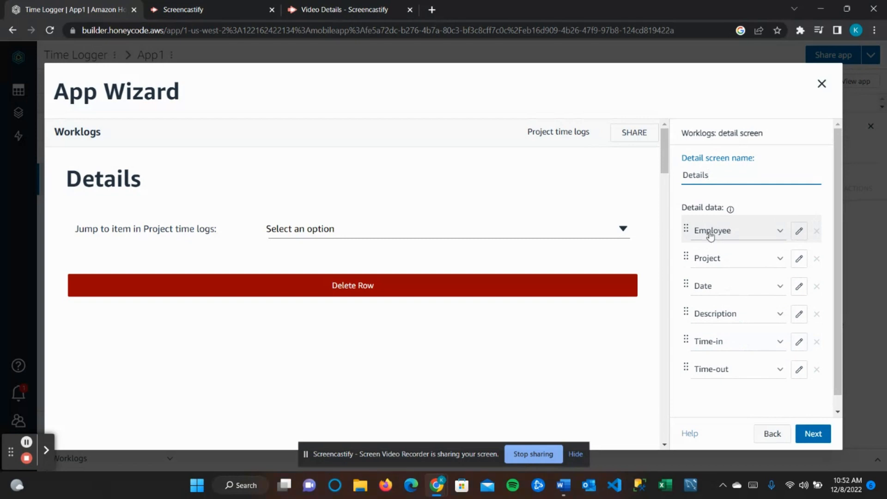
{"action": "left_click", "coordinate": [812, 435]}
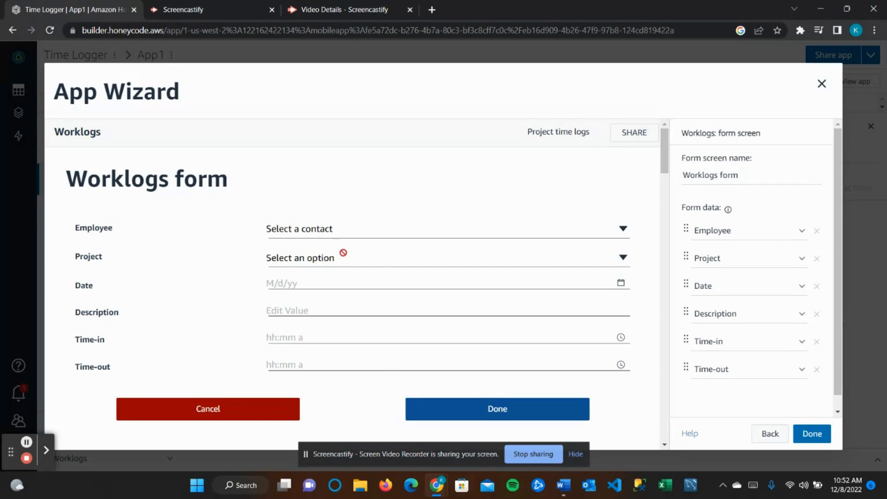
- Remove the Employee field from the Worklogs form and finish the wizard with Done
{"action": "left_click", "coordinate": [308, 228]}
{"action": "left_click", "coordinate": [625, 229]}
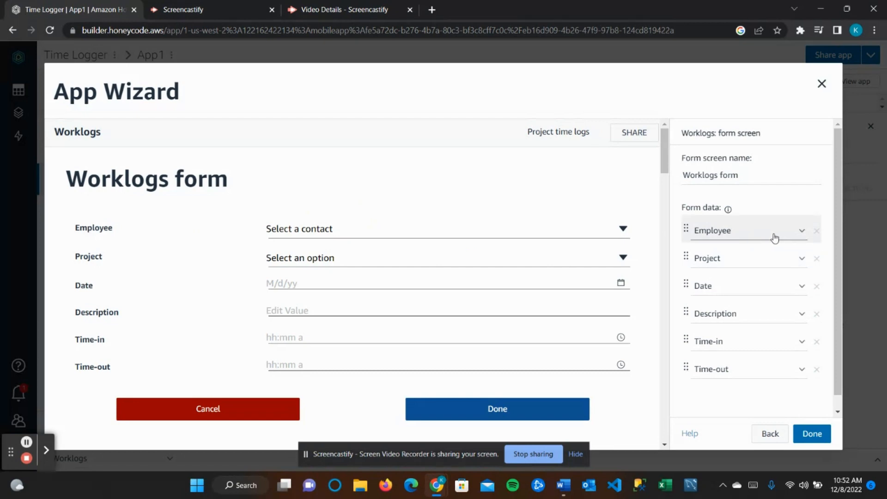
{"action": "left_click", "coordinate": [817, 232]}
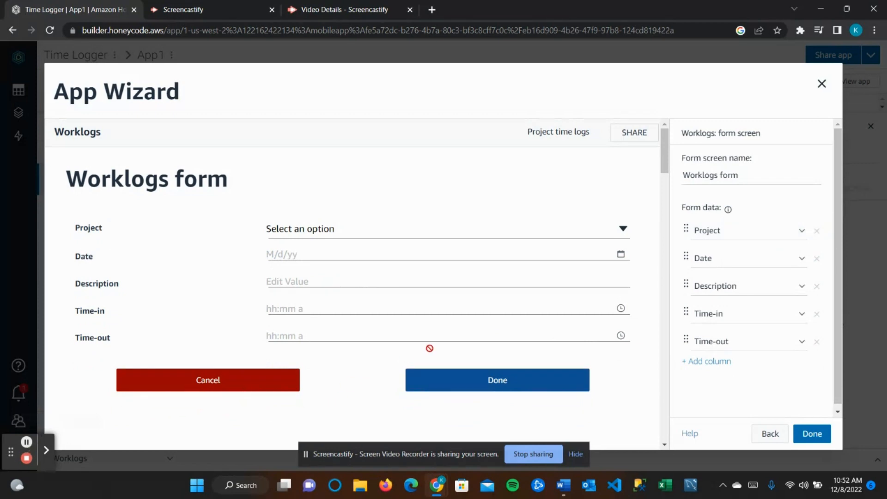
{"action": "left_click", "coordinate": [813, 436]}
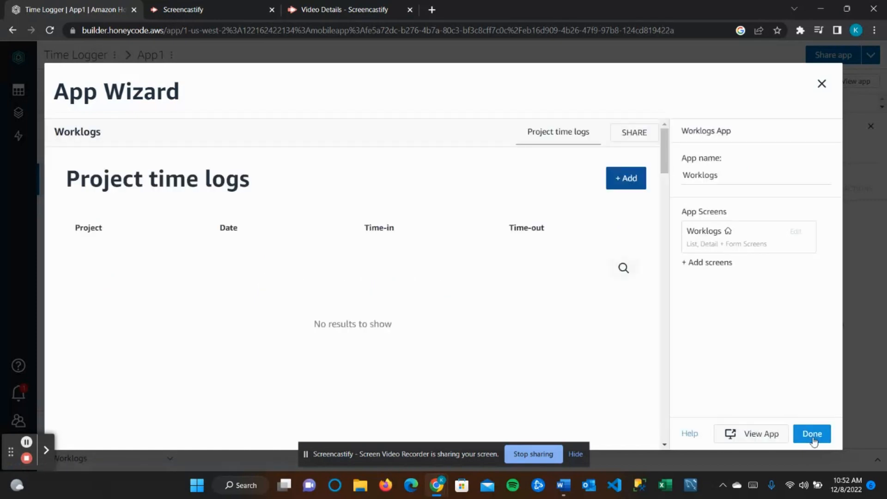
- Launch the finished Worklogs app from the App Wizard in a new tab
{"action": "left_click", "coordinate": [760, 434]}
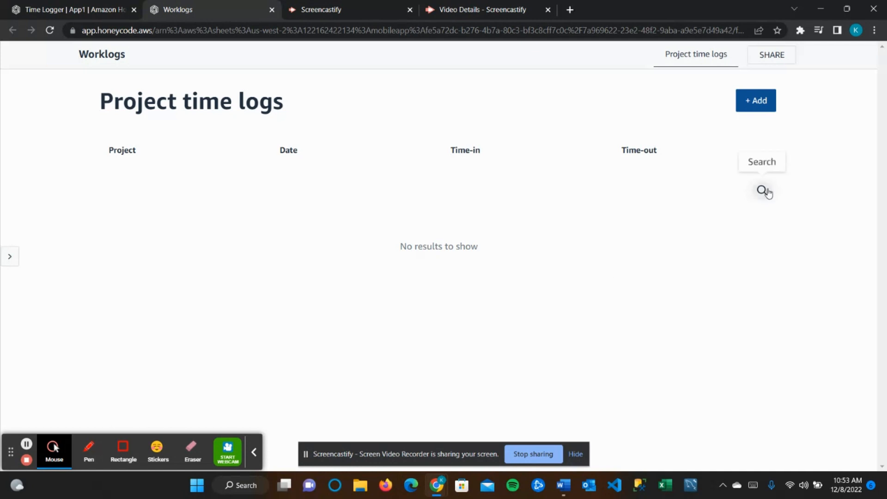
- Start a new worklog for Project B dated 12/8/22
{"action": "left_click", "coordinate": [760, 107]}
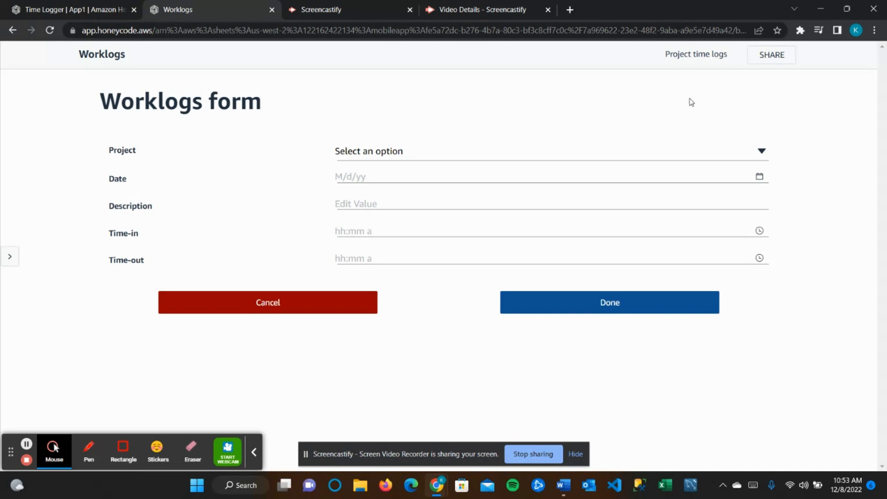
{"action": "left_click", "coordinate": [450, 150]}
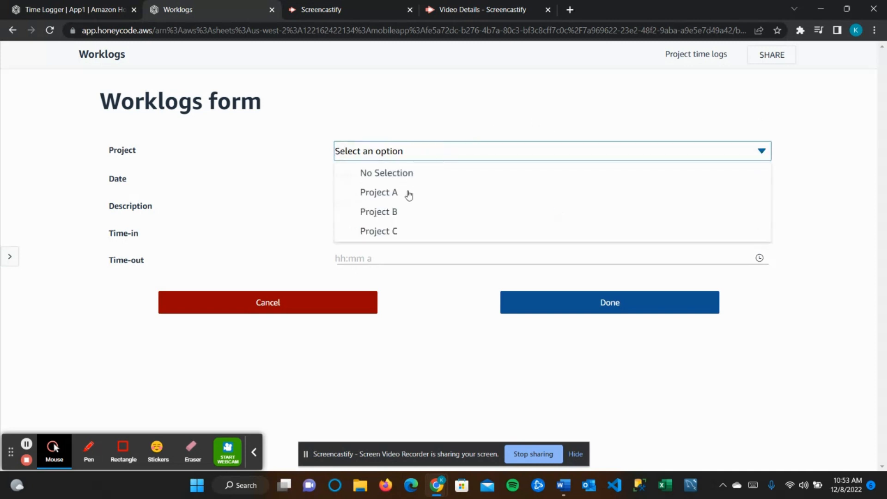
{"action": "left_click", "coordinate": [397, 212]}
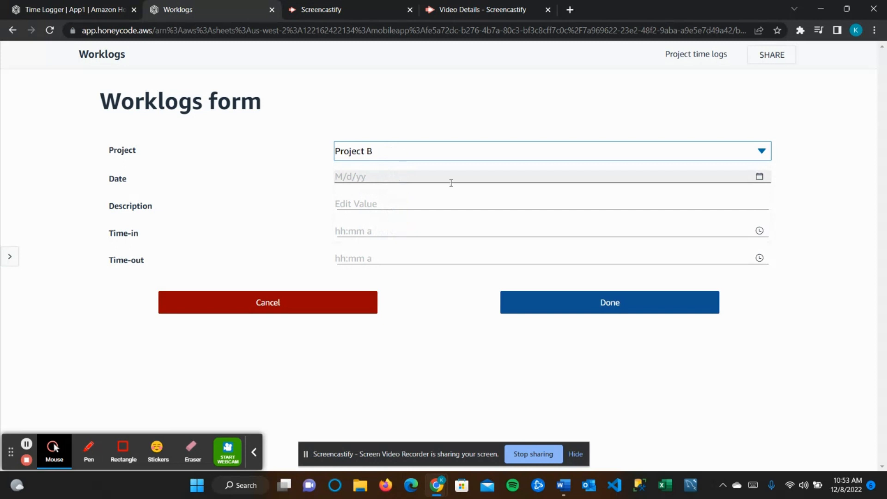
{"action": "left_click", "coordinate": [759, 177]}
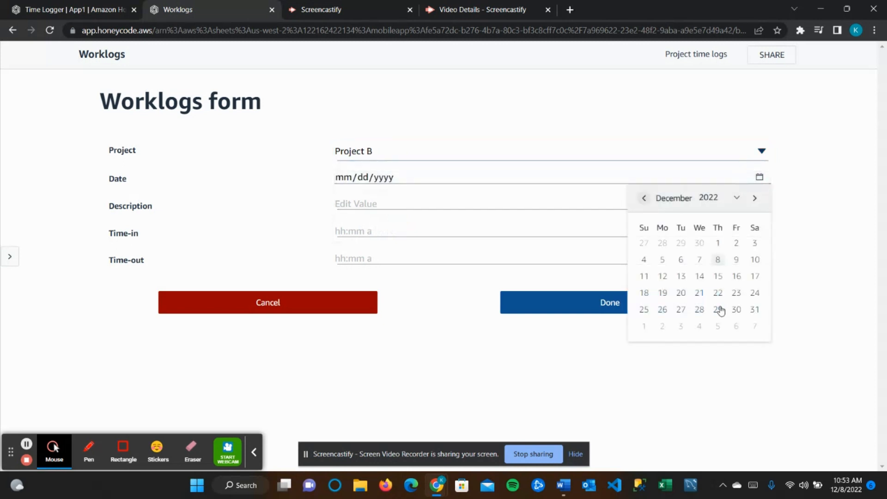
{"action": "left_click", "coordinate": [719, 264]}
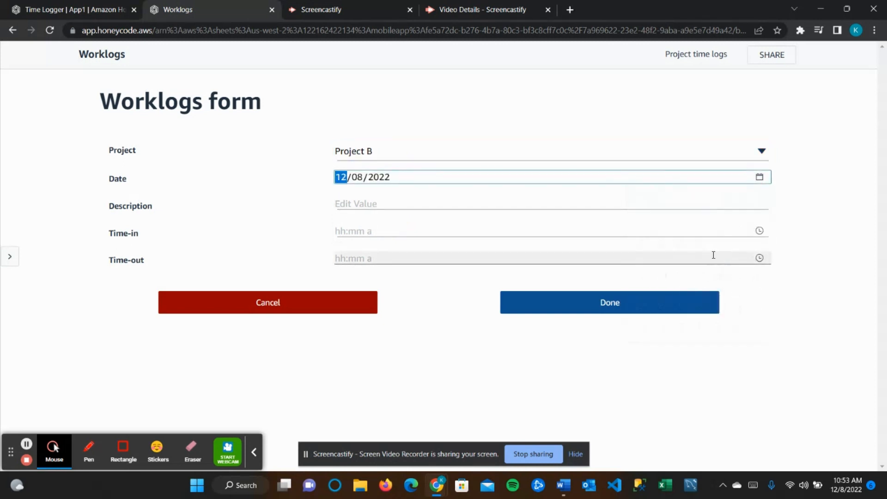
- Describe it as Test, log 10:00 AM to 12:00 PM, and submit the entry
{"action": "left_click", "coordinate": [548, 199]}
{"action": "type", "text": "Test"}
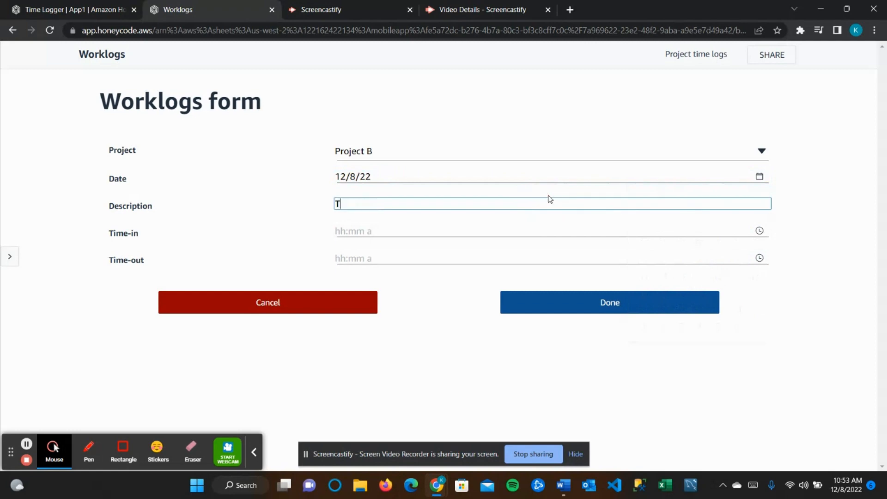
{"action": "left_click", "coordinate": [760, 232]}
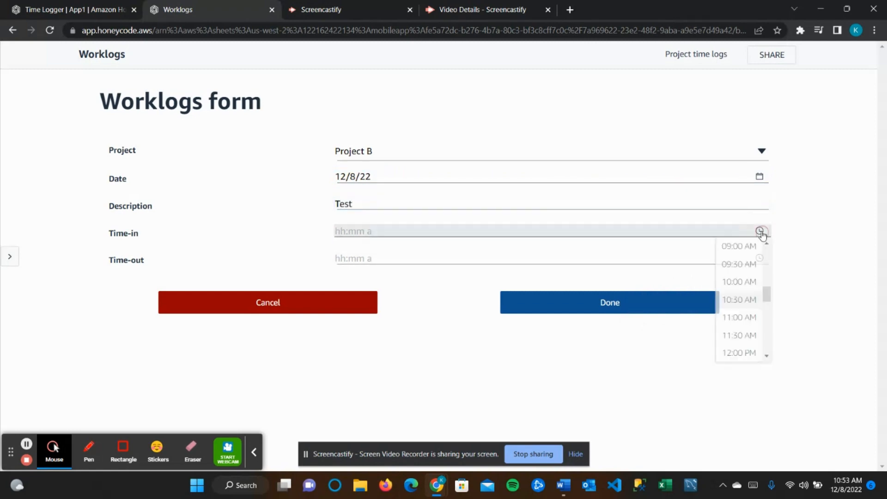
{"action": "left_click", "coordinate": [744, 281]}
{"action": "left_click", "coordinate": [759, 258]}
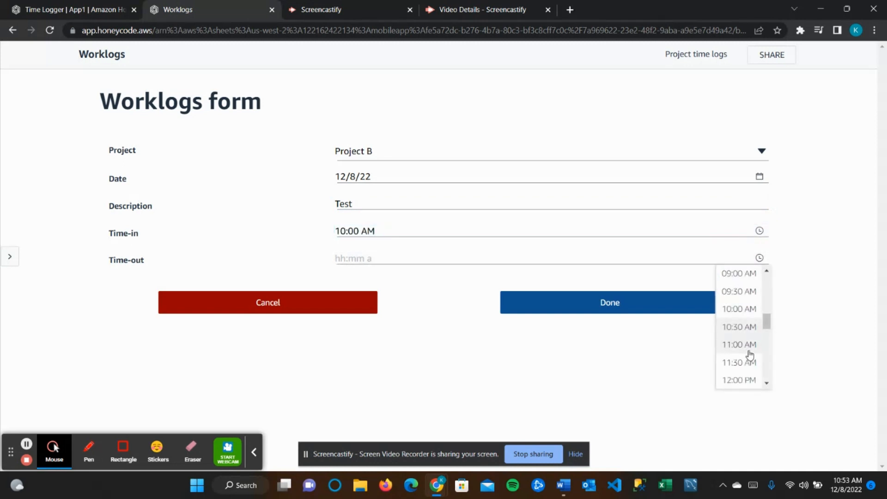
{"action": "left_click", "coordinate": [744, 380]}
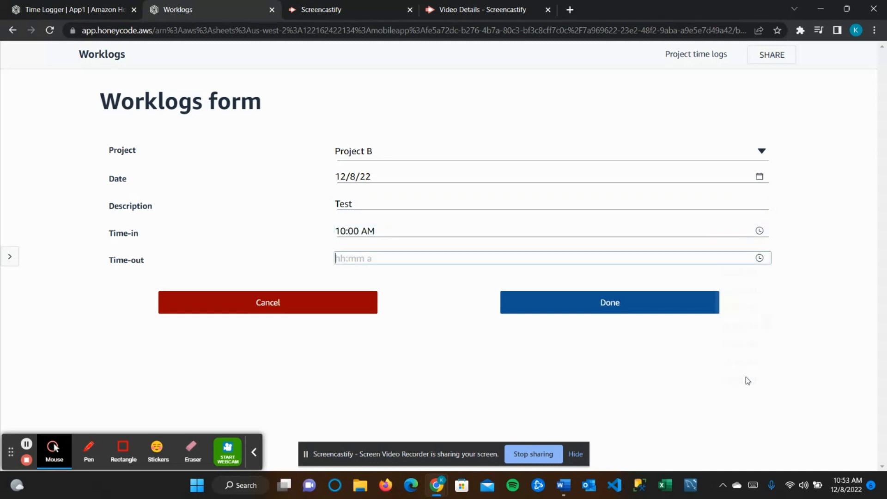
{"action": "left_click", "coordinate": [597, 301]}
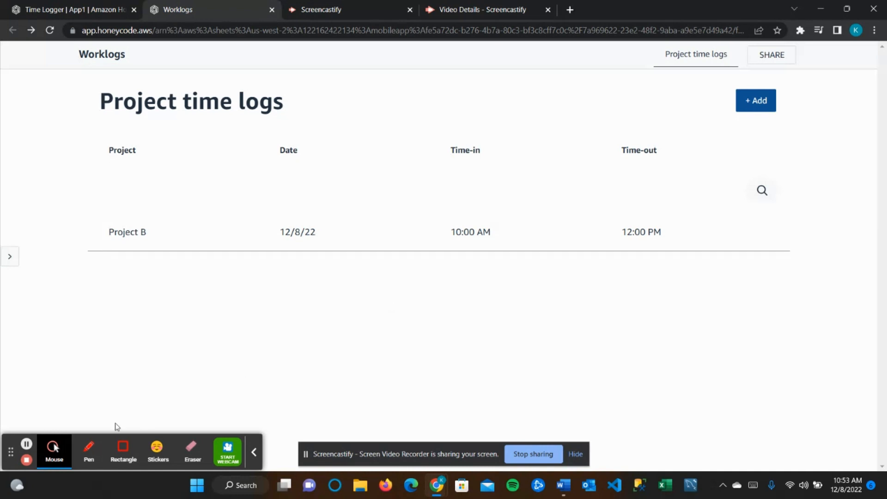
- Return to the builder, close the App Wizard, and open the Worklogs table showing the Project B row
{"action": "left_click", "coordinate": [26, 445]}
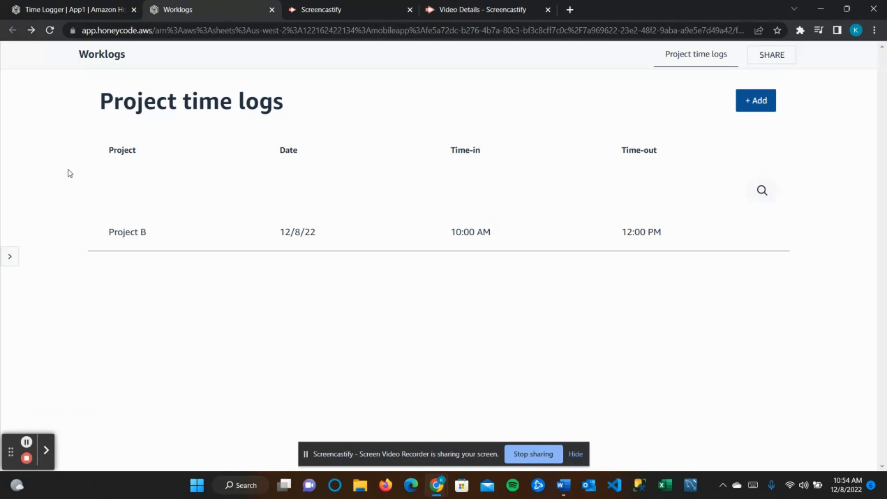
{"action": "left_click", "coordinate": [70, 7]}
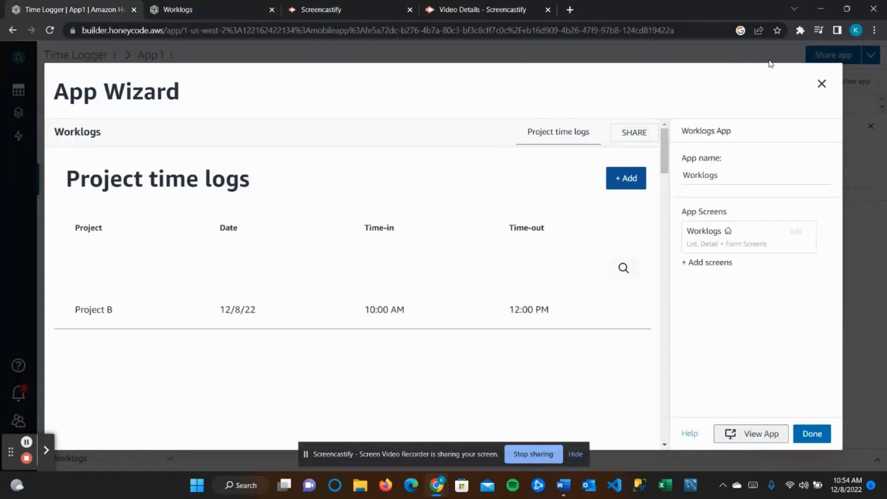
{"action": "left_click", "coordinate": [807, 437]}
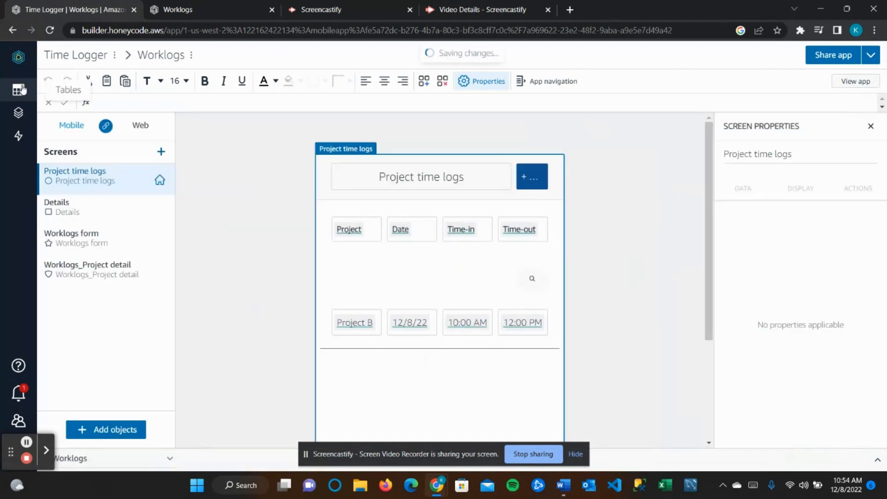
{"action": "left_click", "coordinate": [21, 88]}
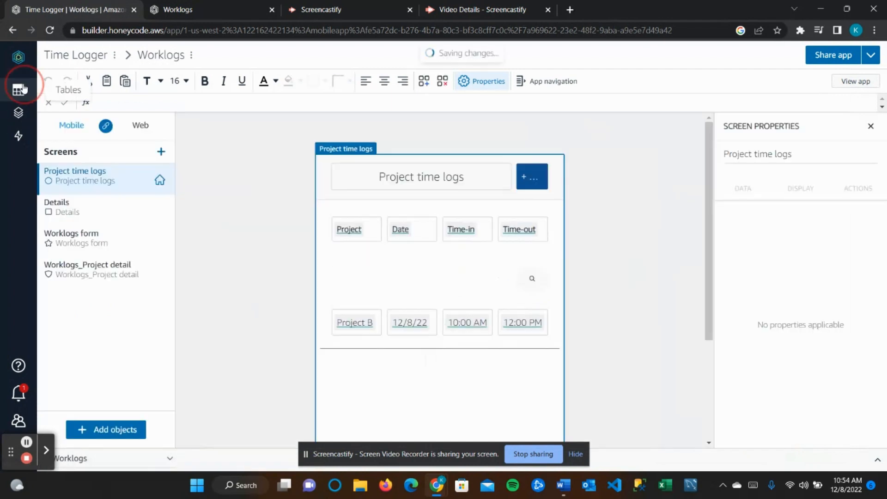
{"action": "left_click", "coordinate": [88, 121]}
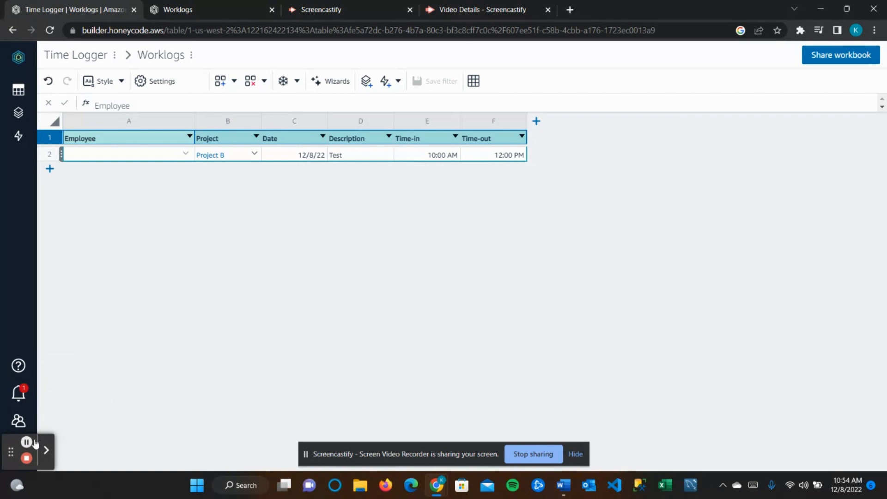
- Open the Worklogs app in the builder on its Project time logs screen
{"action": "left_click", "coordinate": [18, 113]}
{"action": "left_click", "coordinate": [102, 118]}
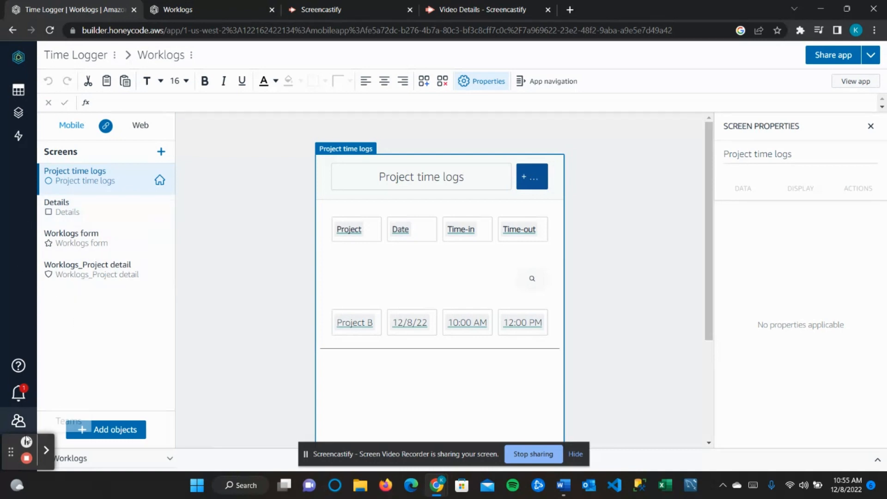
- Select the Worklogs form's Done button and open the automation it runs
{"action": "left_click", "coordinate": [71, 237]}
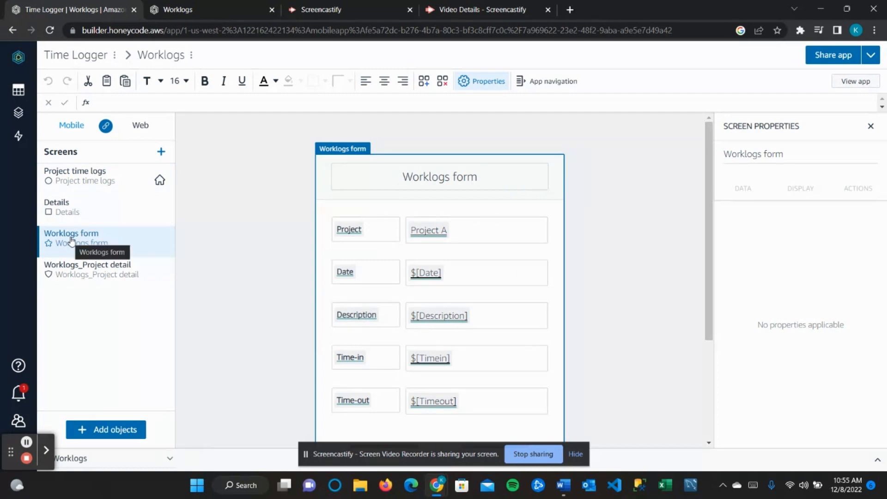
{"action": "left_click", "coordinate": [115, 240]}
{"action": "scroll", "coordinate": [495, 326], "scroll_direction": "down", "scroll_amount": 3}
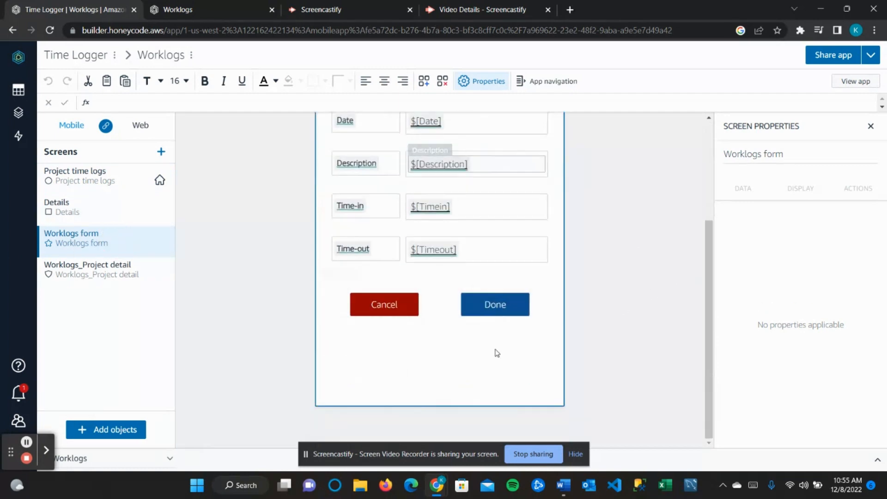
{"action": "left_click", "coordinate": [509, 306]}
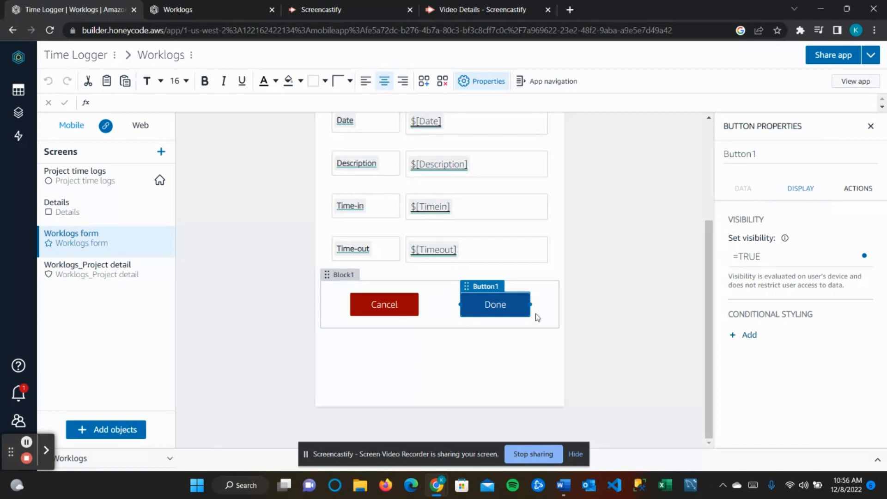
{"action": "left_click", "coordinate": [851, 196]}
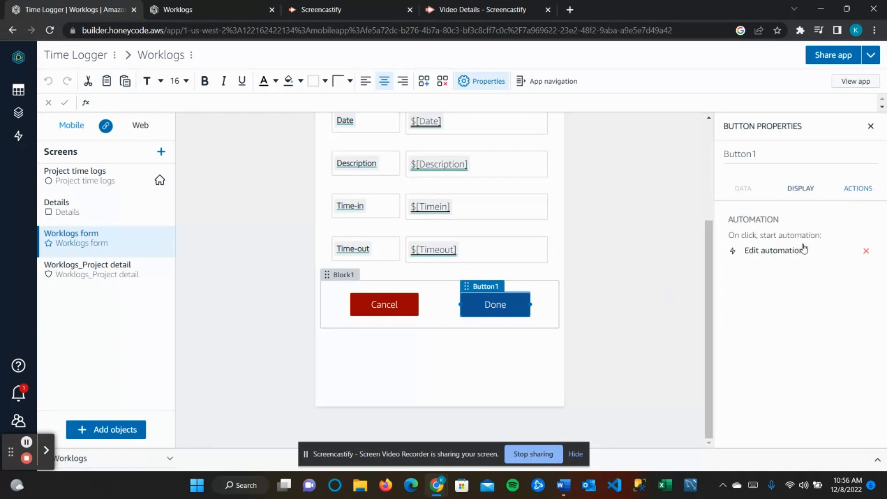
{"action": "left_click", "coordinate": [804, 250]}
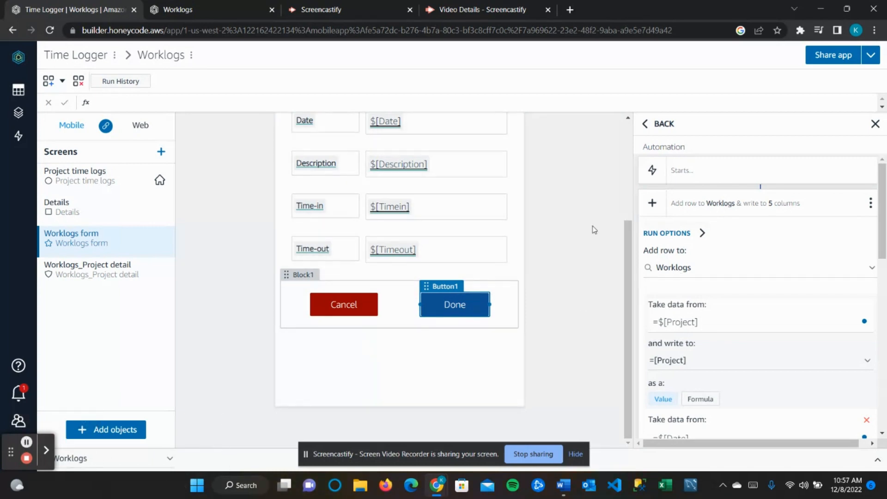
- Add a new empty column mapping below the Time-out mapping in the Done-button automation
{"action": "scroll", "coordinate": [452, 192], "scroll_direction": "up", "scroll_amount": 3}
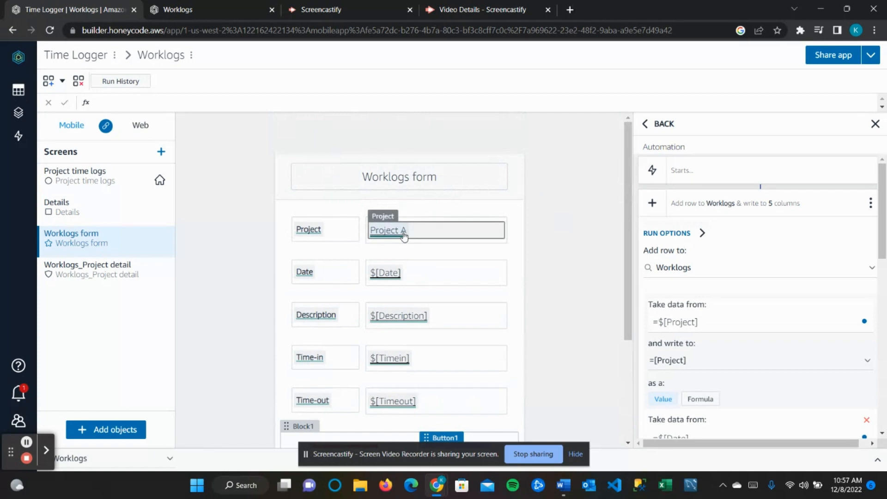
{"action": "scroll", "coordinate": [715, 330], "scroll_direction": "down", "scroll_amount": 2}
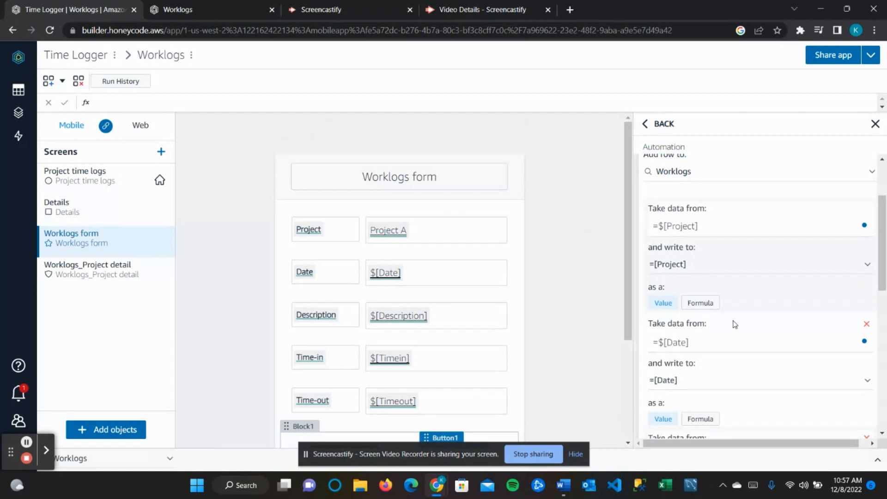
{"action": "scroll", "coordinate": [741, 317], "scroll_direction": "down", "scroll_amount": 5}
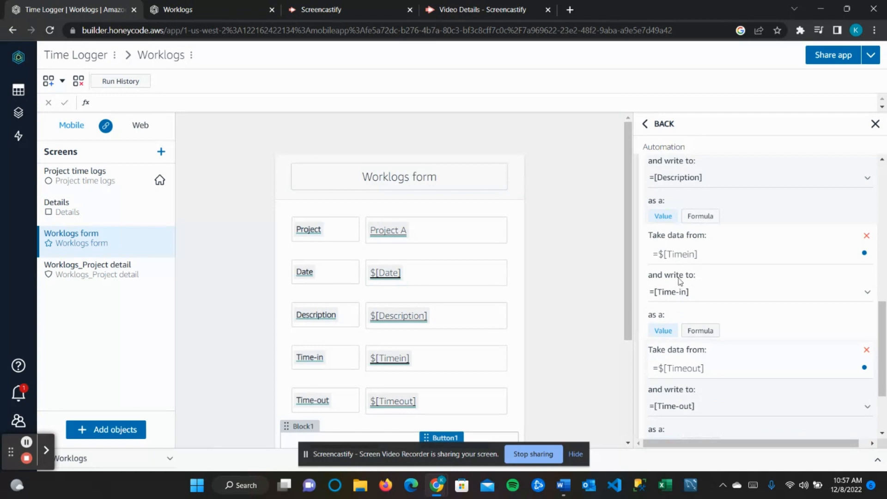
{"action": "scroll", "coordinate": [681, 284], "scroll_direction": "up", "scroll_amount": 3}
{"action": "scroll", "coordinate": [679, 231], "scroll_direction": "up", "scroll_amount": 5}
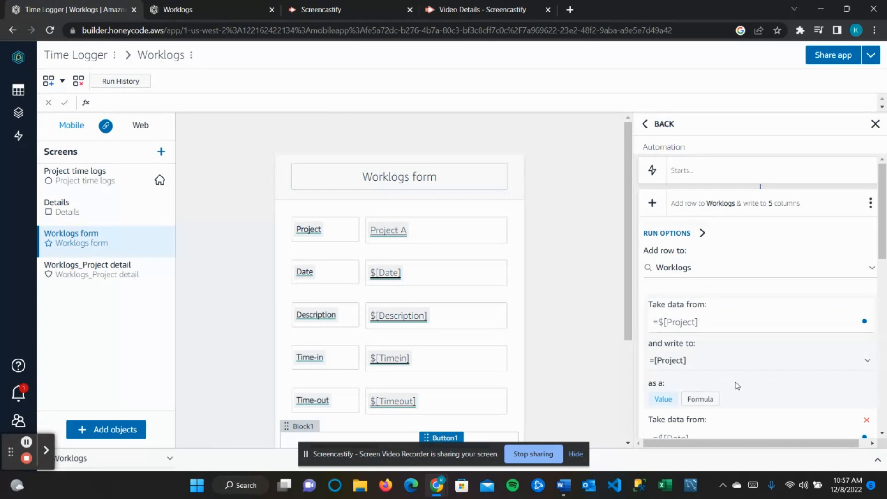
{"action": "scroll", "coordinate": [734, 383], "scroll_direction": "down", "scroll_amount": 5}
{"action": "left_click", "coordinate": [687, 369]}
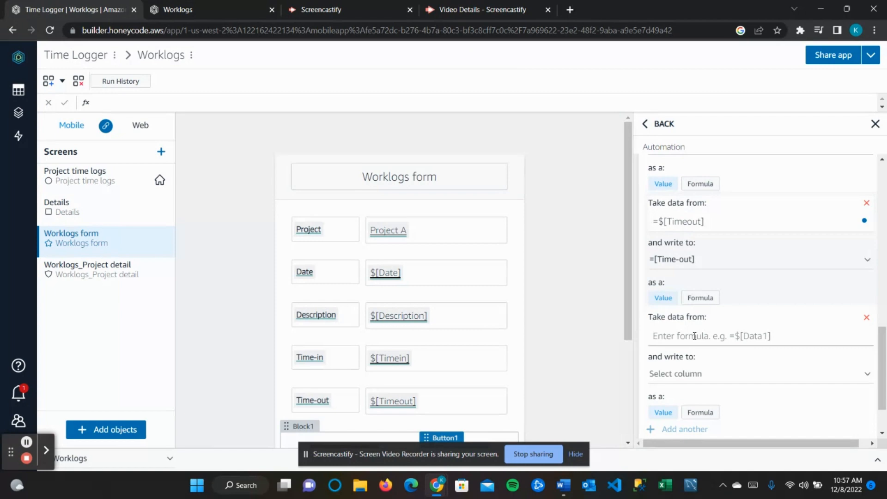
- Map =$[SYS_USER] into the Employee column and close the automation editor
{"action": "left_click", "coordinate": [693, 336]}
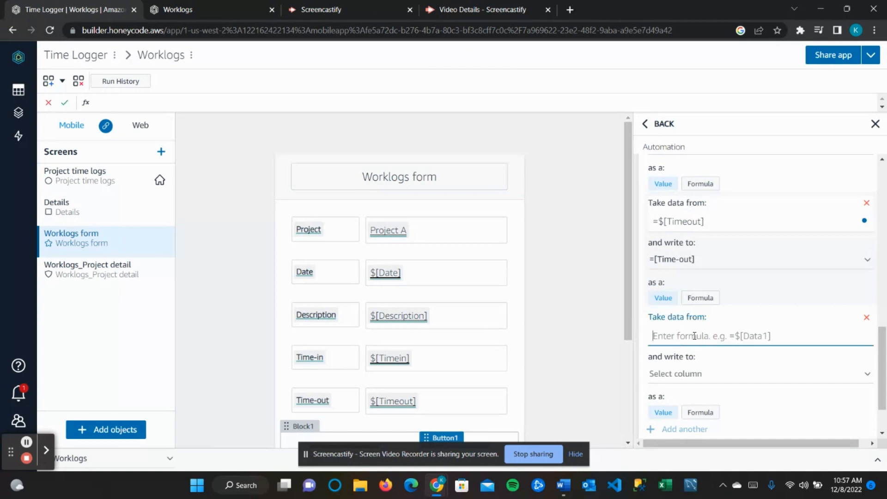
{"action": "type", "text": "="}
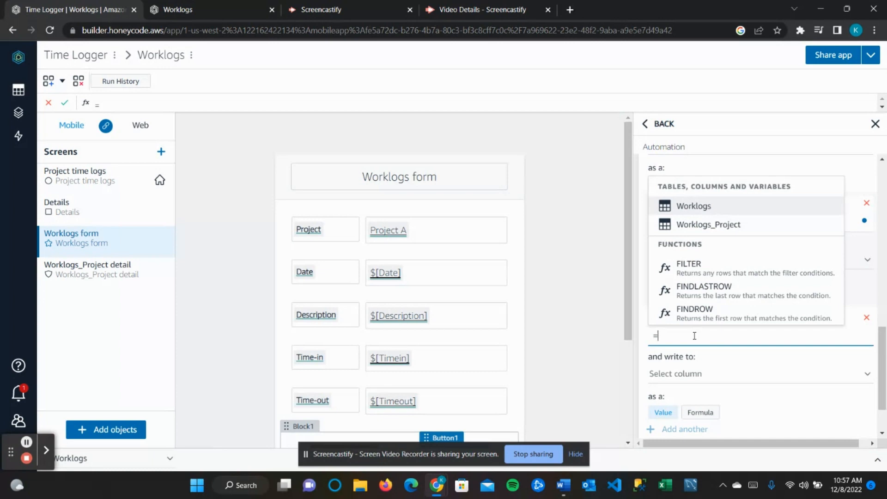
{"action": "type", "text": "sys"}
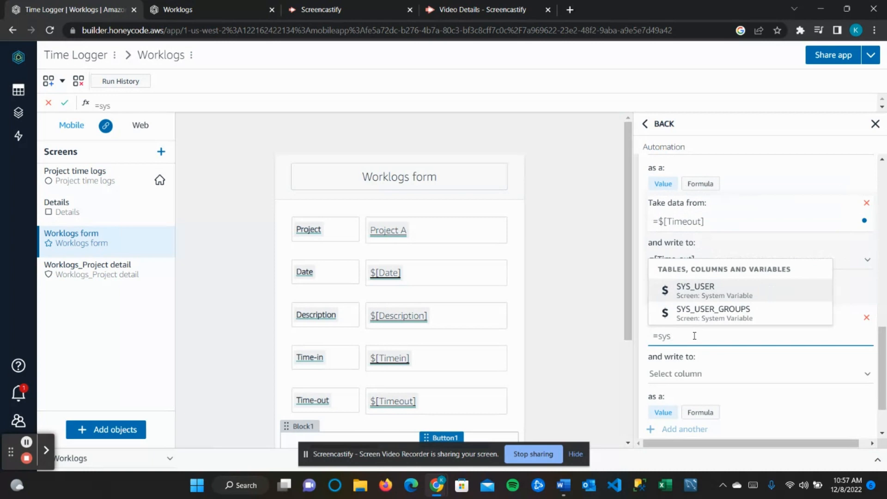
{"action": "left_click", "coordinate": [715, 292]}
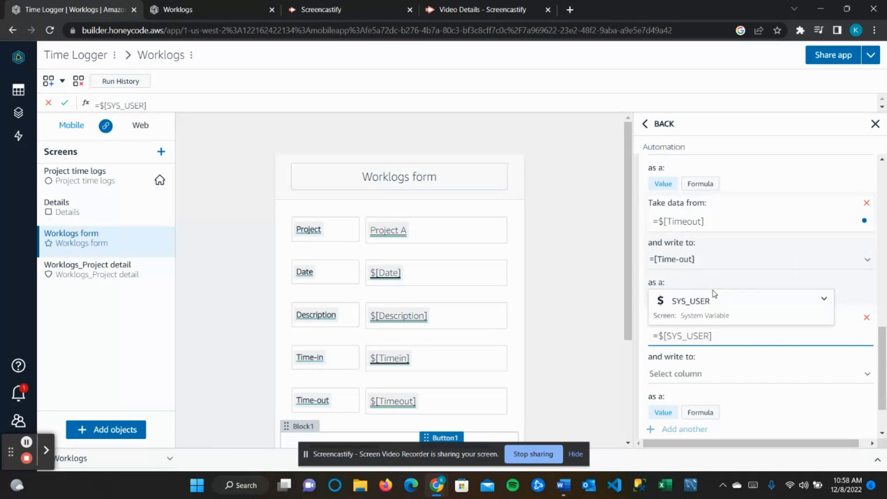
{"action": "left_click", "coordinate": [742, 373]}
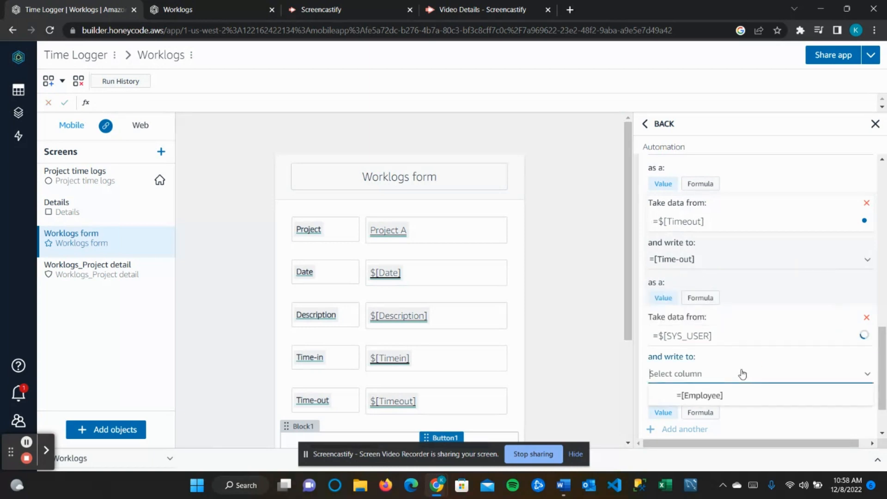
{"action": "left_click", "coordinate": [715, 395]}
{"action": "left_click", "coordinate": [708, 333]}
{"action": "scroll", "coordinate": [708, 333], "scroll_direction": "down", "scroll_amount": 2}
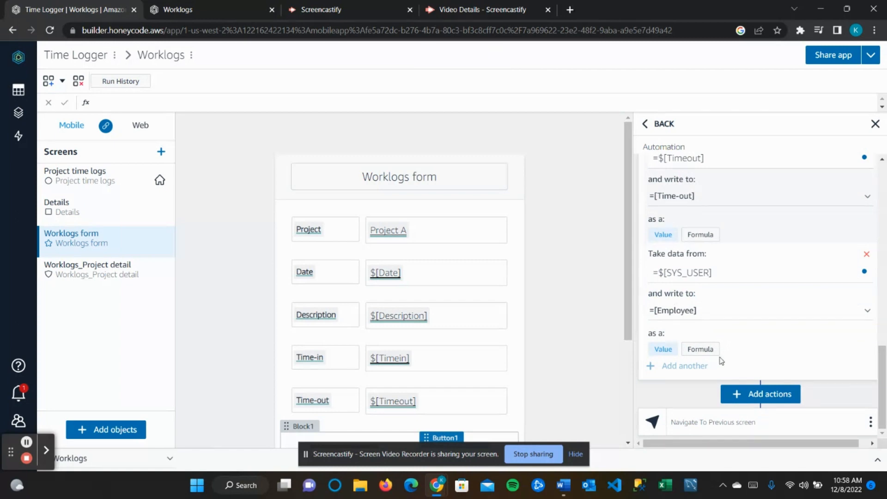
{"action": "left_click", "coordinate": [608, 334]}
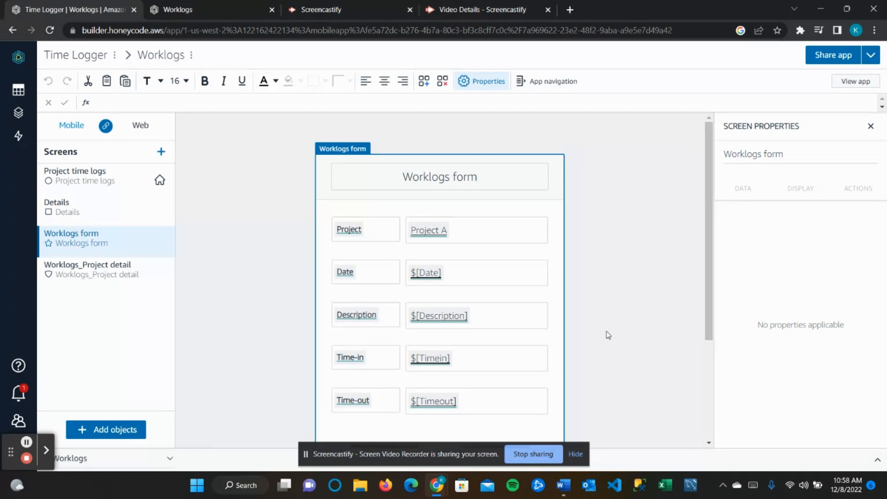
- Delete the Project B test row from the Worklogs table
{"action": "left_click", "coordinate": [24, 97]}
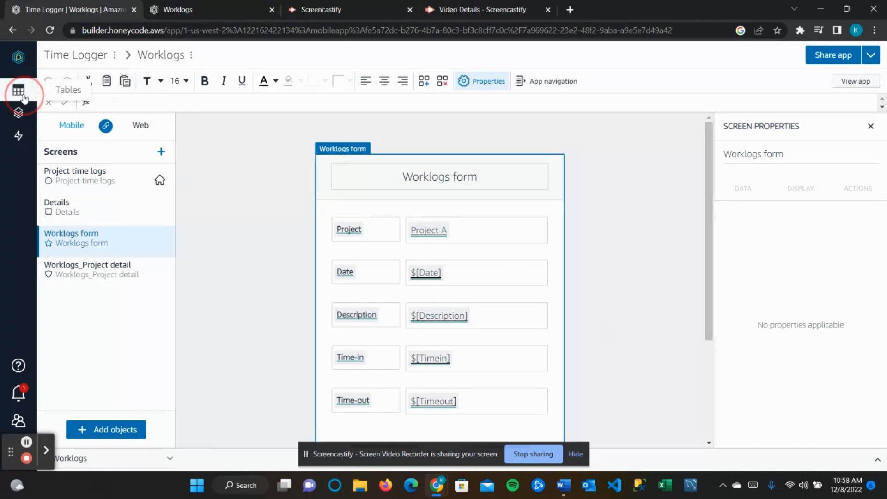
{"action": "left_click", "coordinate": [88, 119]}
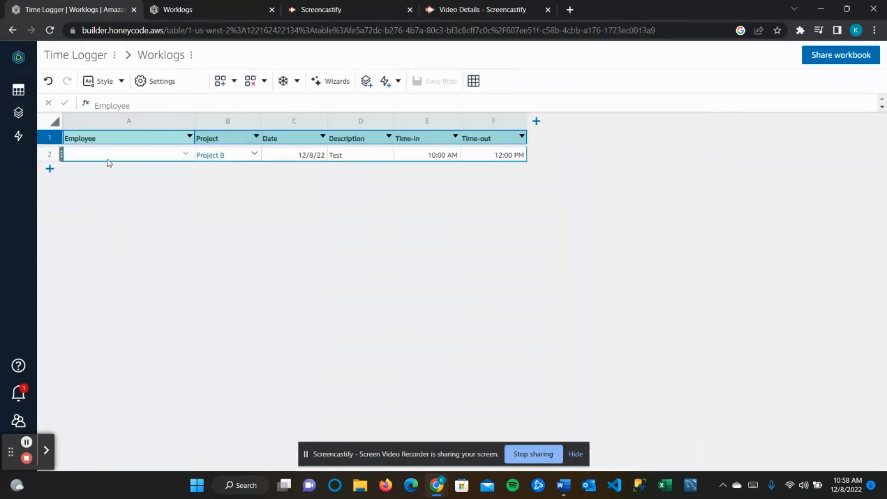
{"action": "right_click", "coordinate": [55, 158]}
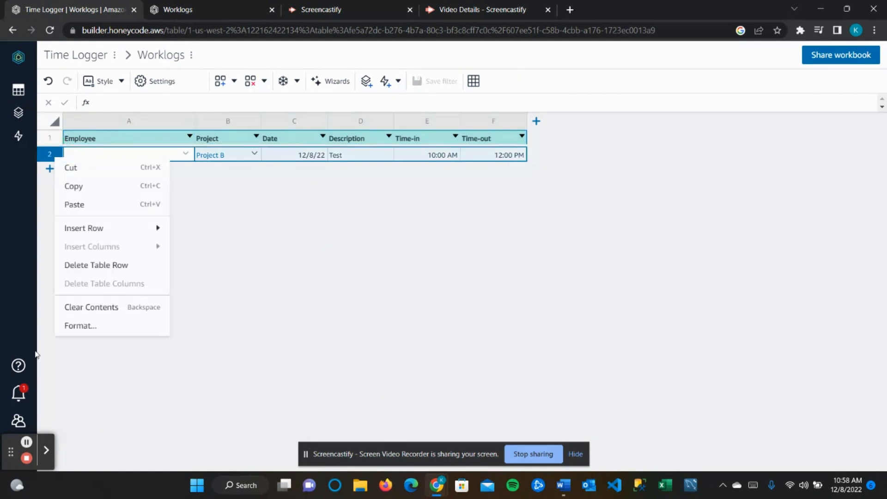
{"action": "left_click", "coordinate": [107, 264]}
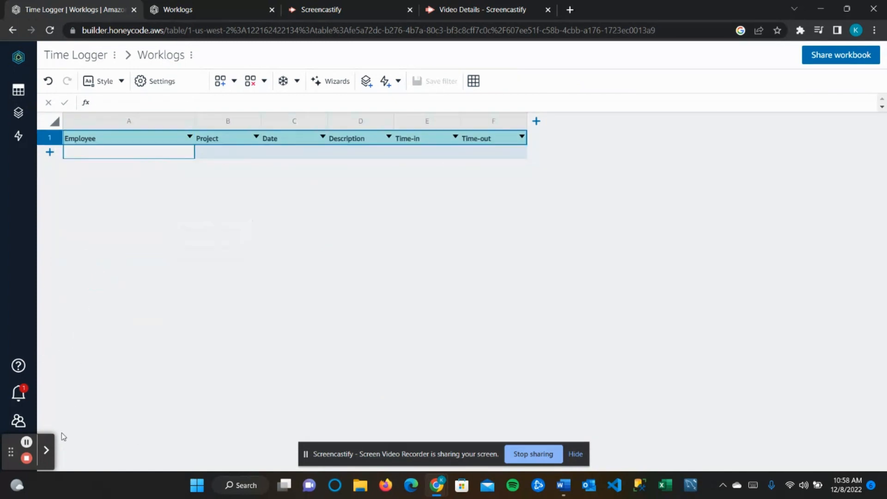
{"action": "left_click", "coordinate": [17, 113]}
- Launch the live Worklogs app from the builder in a new tab
{"action": "double_click", "coordinate": [121, 121]}
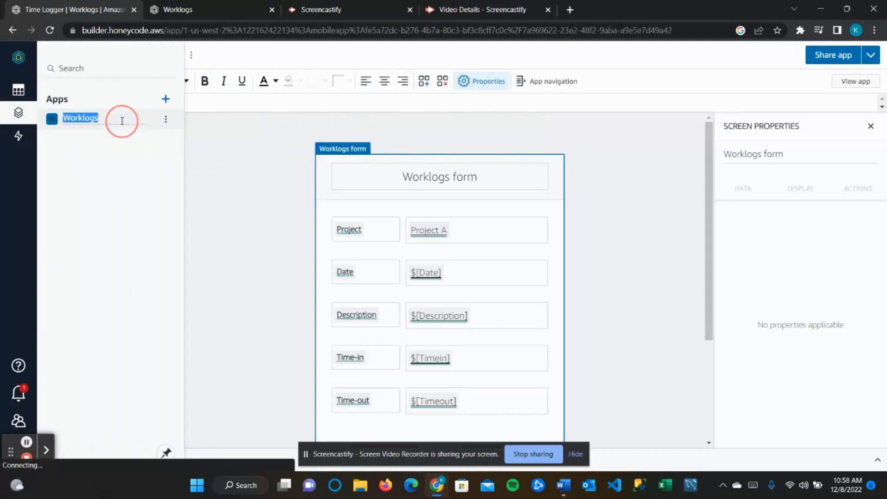
{"action": "left_click", "coordinate": [860, 83]}
{"action": "left_click", "coordinate": [858, 84]}
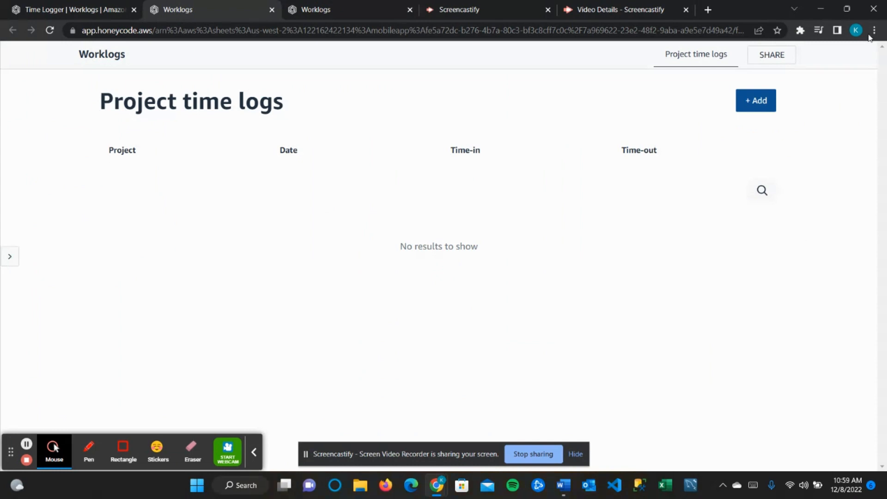
- Start a new worklog for Project C, correcting the date to 12/8/22
{"action": "left_click", "coordinate": [753, 101]}
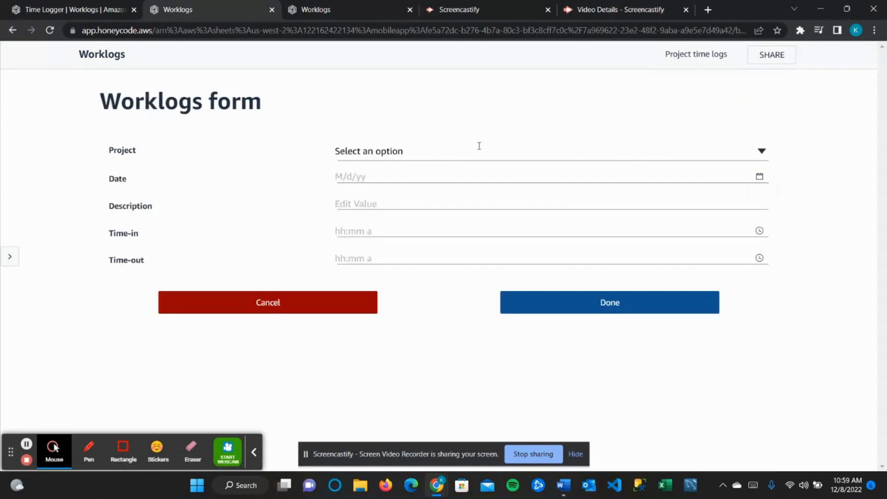
{"action": "left_click", "coordinate": [388, 152]}
{"action": "left_click", "coordinate": [393, 231]}
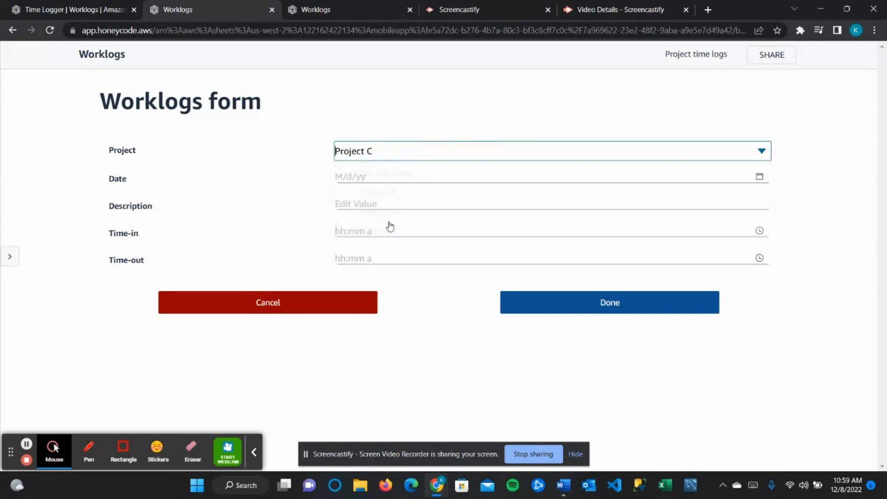
{"action": "key", "text": "Tab"}
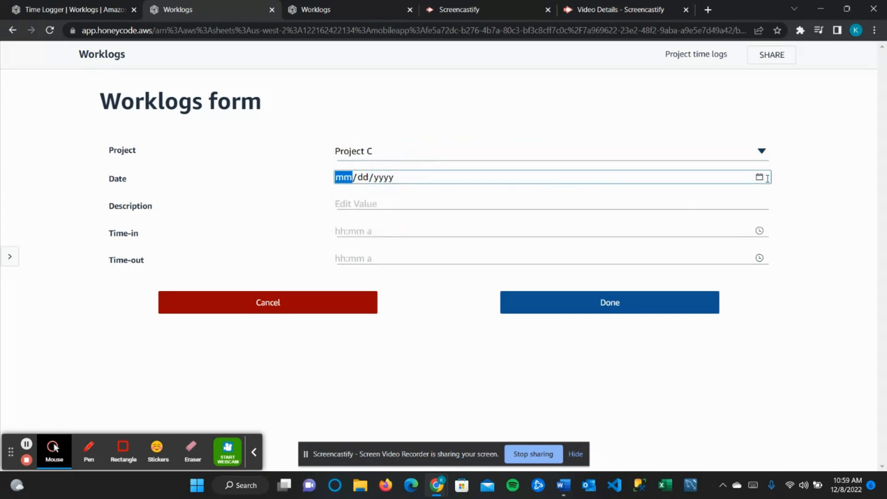
{"action": "type", "text": "1212"}
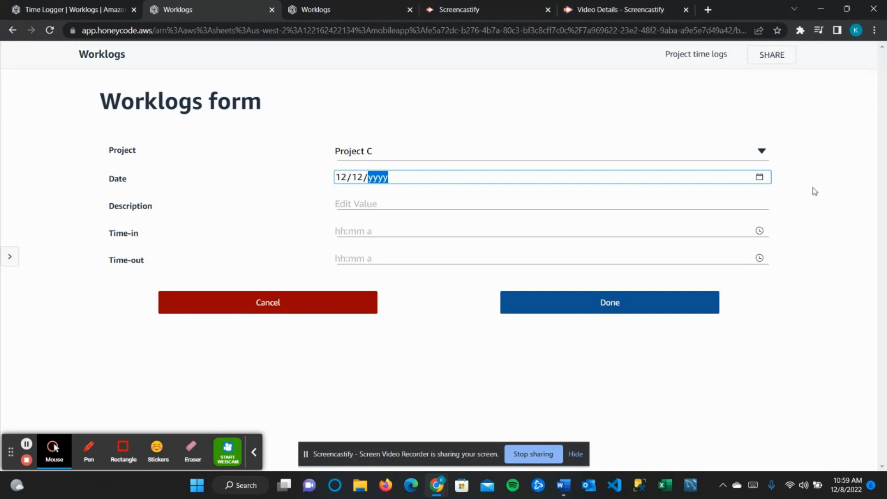
{"action": "left_click", "coordinate": [759, 178]}
{"action": "left_click", "coordinate": [759, 179]}
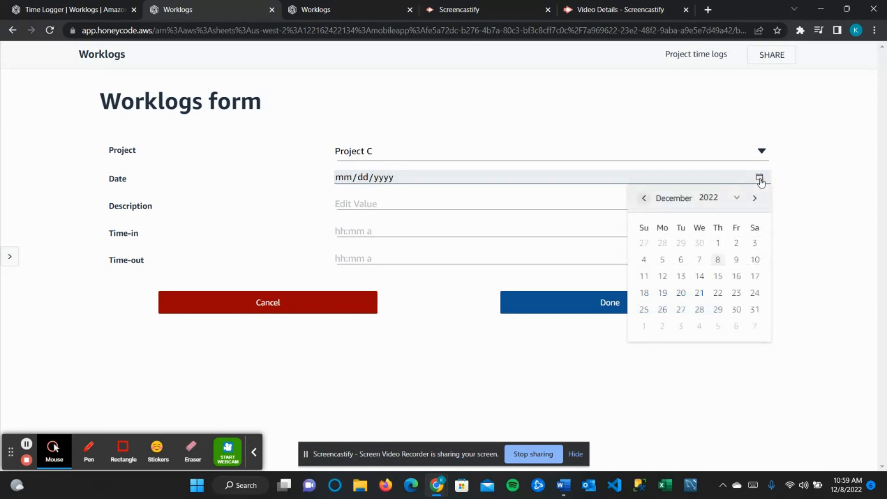
{"action": "left_click", "coordinate": [717, 259]}
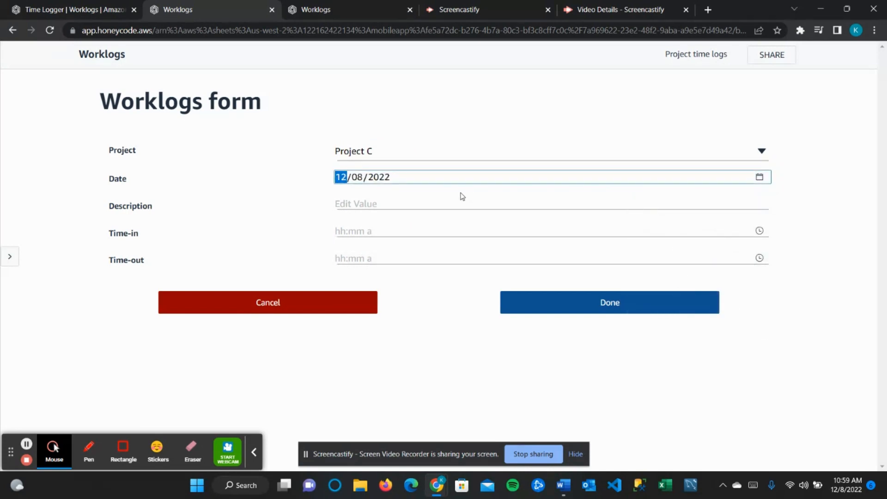
- Describe it as test 2, log 09:30 AM to 12:00 PM, and submit
{"action": "left_click", "coordinate": [439, 204]}
{"action": "type", "text": "t"}
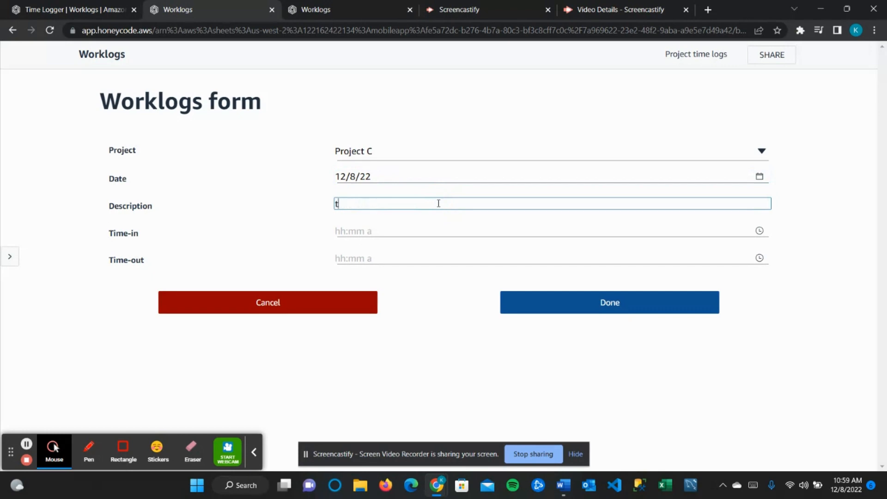
{"action": "type", "text": "est 2"}
{"action": "left_click", "coordinate": [759, 231]}
{"action": "left_click", "coordinate": [742, 268]}
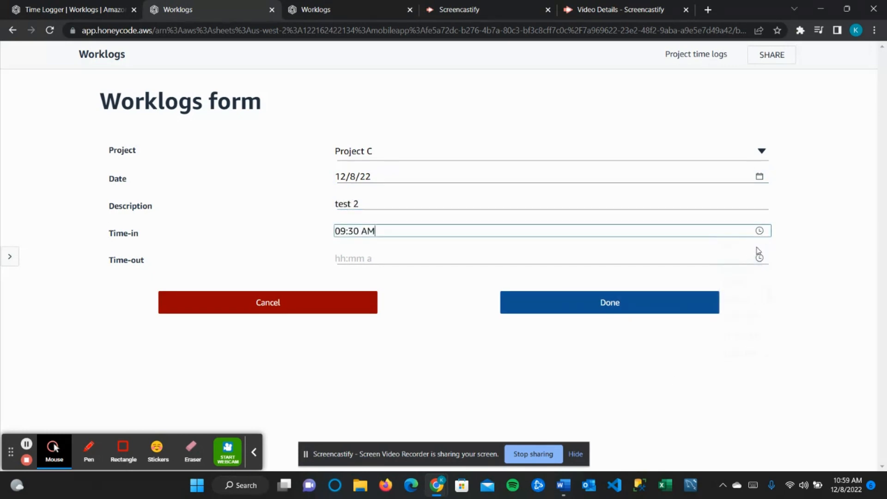
{"action": "left_click", "coordinate": [759, 257]}
{"action": "left_click", "coordinate": [738, 377]}
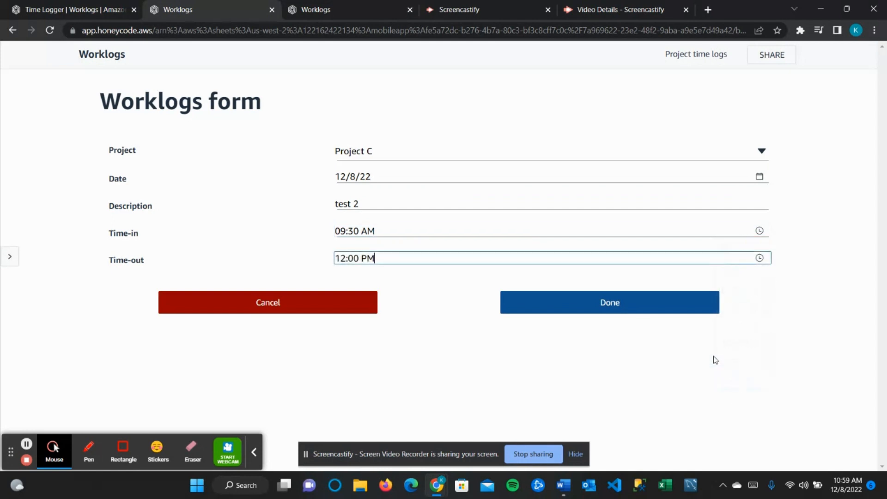
{"action": "left_click", "coordinate": [619, 308]}
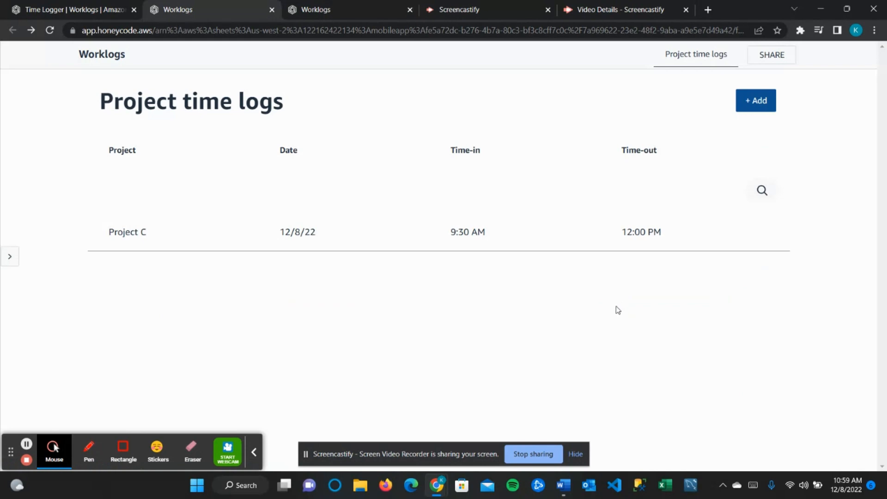
- In the builder's Worklogs table, check that the Project C test 2 row's Employee cell is filled
{"action": "left_click", "coordinate": [95, 8]}
{"action": "left_click", "coordinate": [17, 91]}
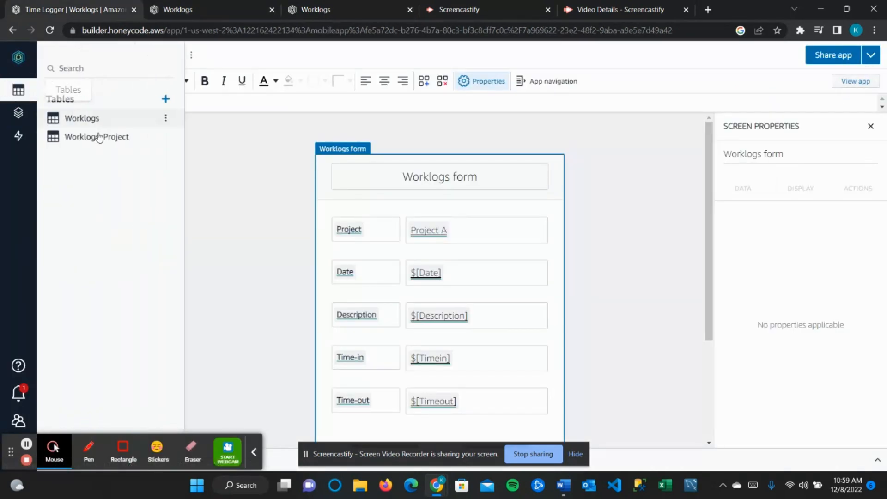
{"action": "left_click", "coordinate": [87, 118]}
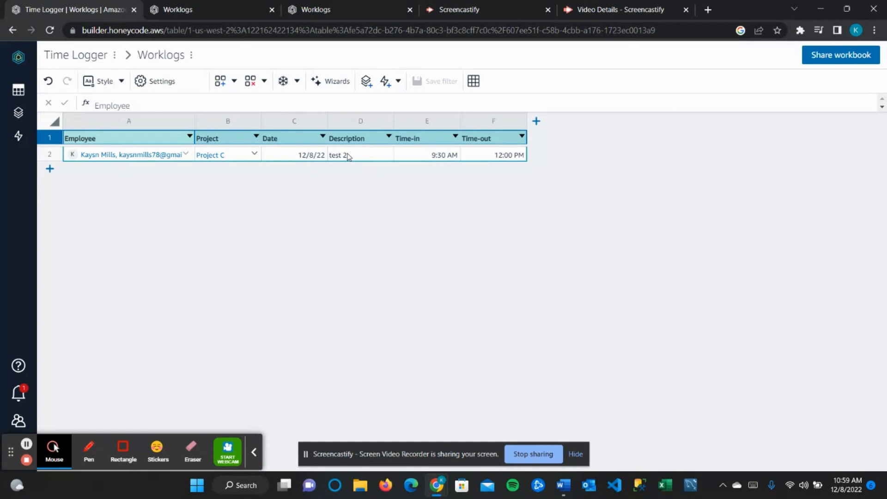
{"action": "left_click", "coordinate": [234, 5]}
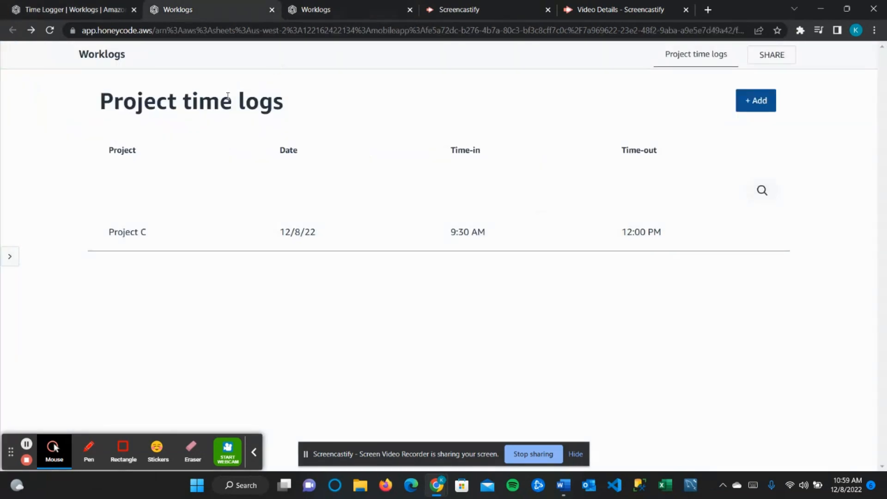
{"action": "left_click", "coordinate": [106, 7]}
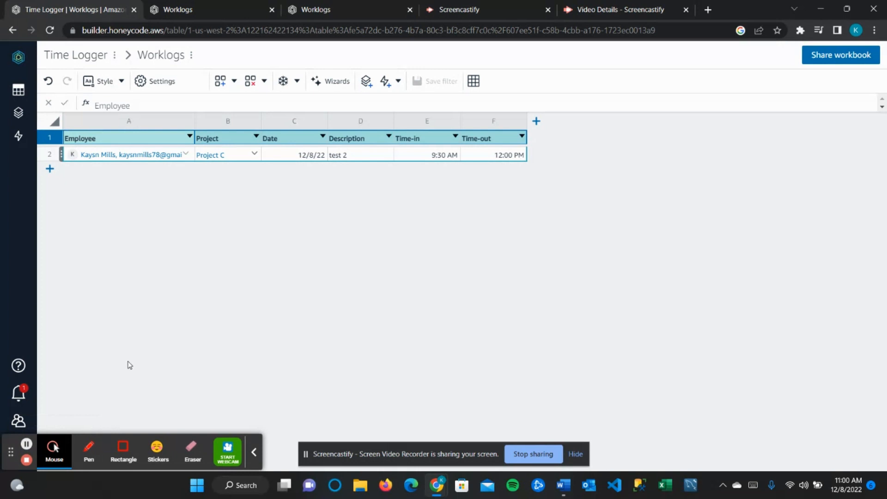
- Review the team's member page, then return to My Apps listing Worklogs and App1
{"action": "left_click", "coordinate": [18, 420]}
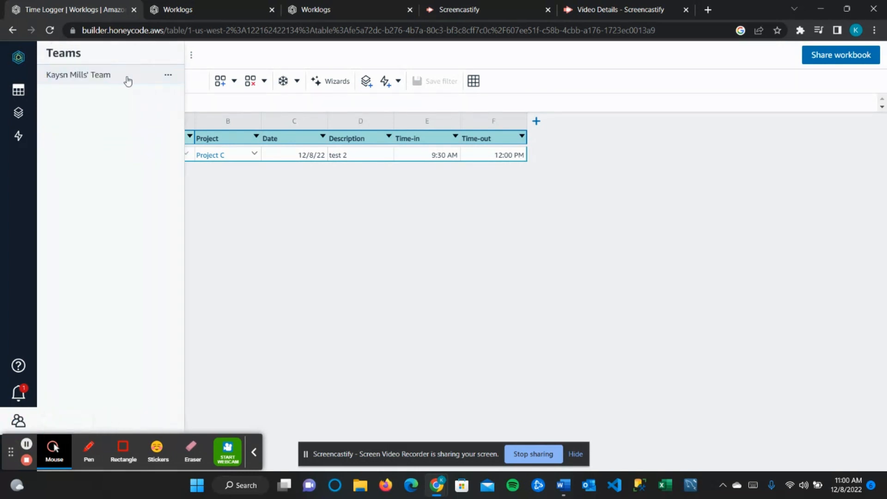
{"action": "left_click", "coordinate": [124, 76]}
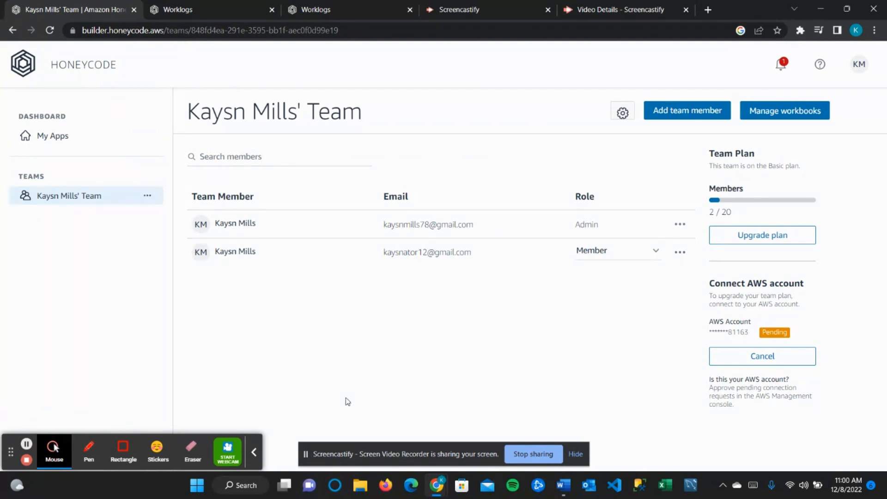
{"action": "left_click", "coordinate": [68, 145]}
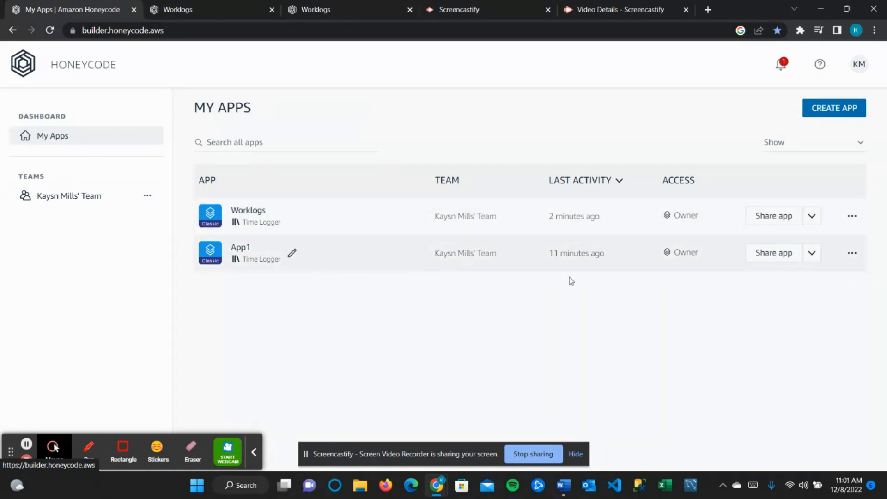
- Share the Worklogs app with the second team member by name and save the update
{"action": "left_click", "coordinate": [783, 218]}
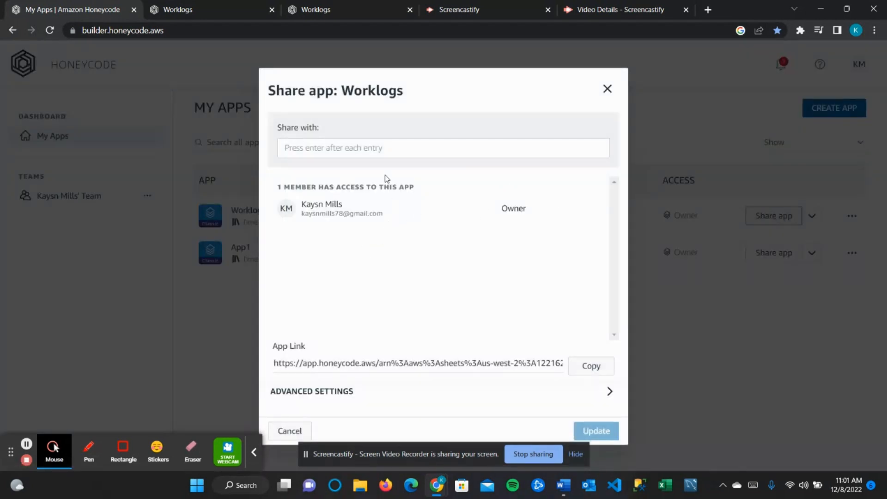
{"action": "left_click", "coordinate": [383, 149]}
{"action": "type", "text": "kay"}
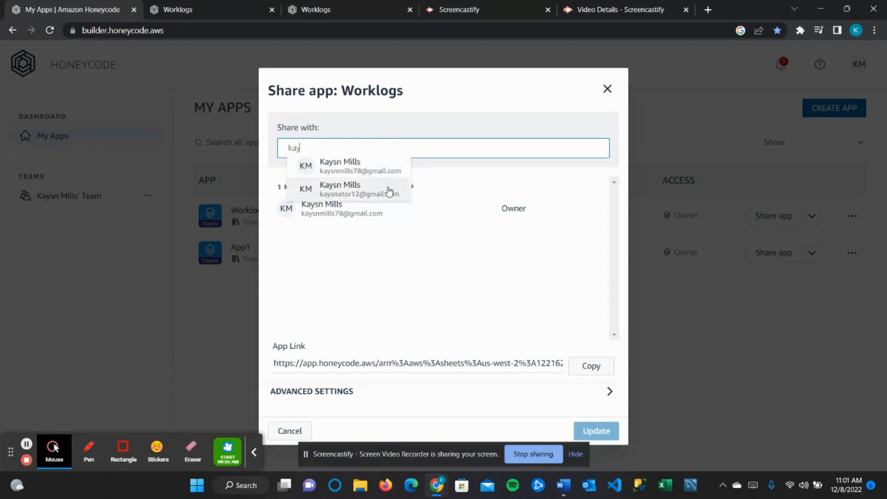
{"action": "left_click", "coordinate": [388, 191]}
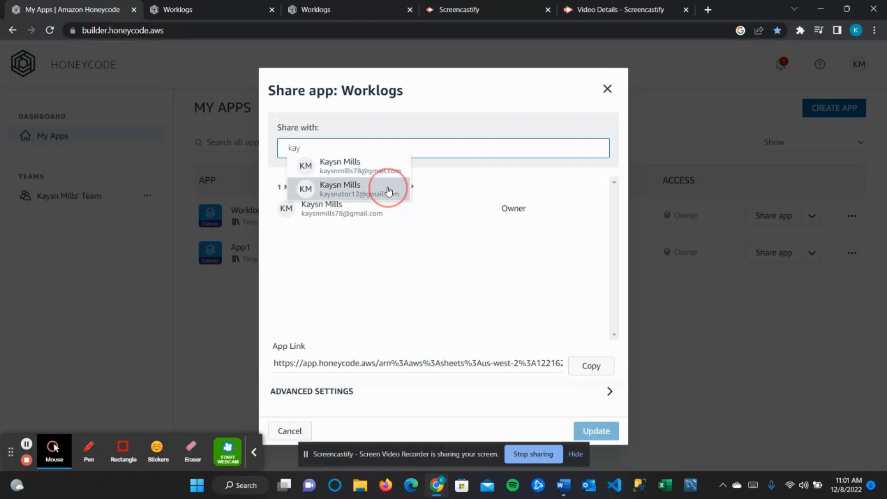
{"action": "left_click", "coordinate": [589, 429]}
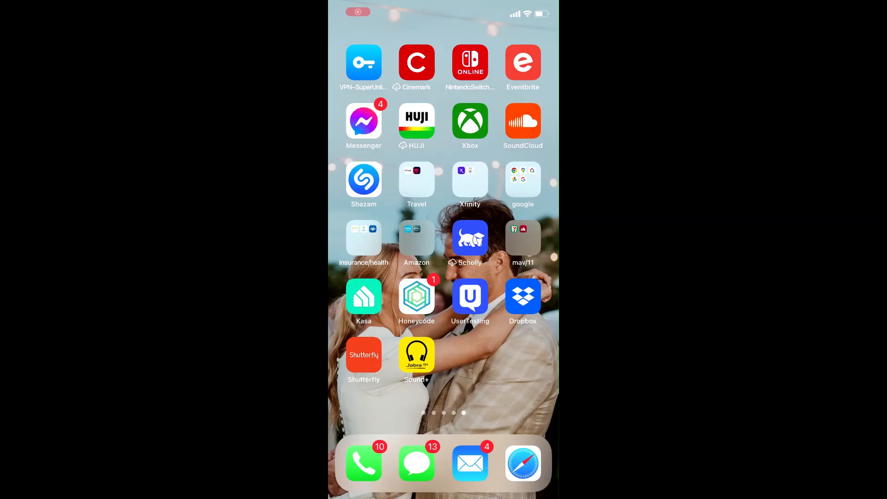
- Launch Honeycode on the phone and open the Worklogs app from the Apps list
{"action": "left_click", "coordinate": [417, 297]}
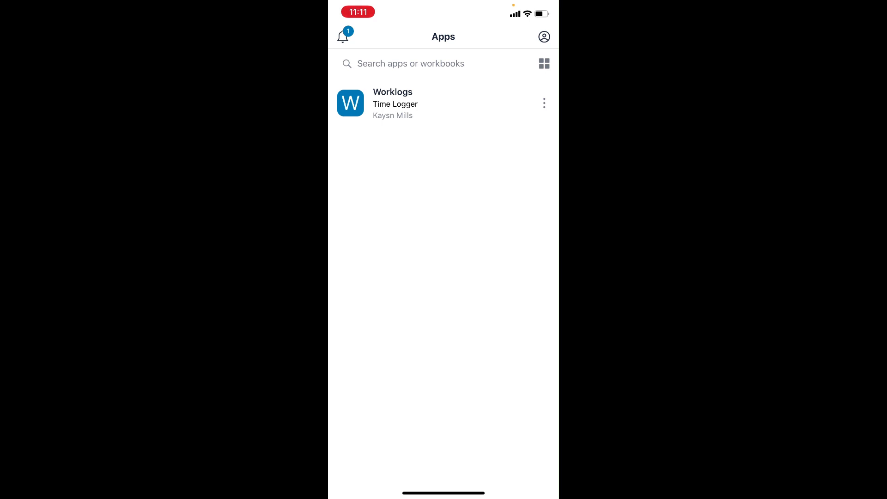
{"action": "left_click", "coordinate": [392, 102]}
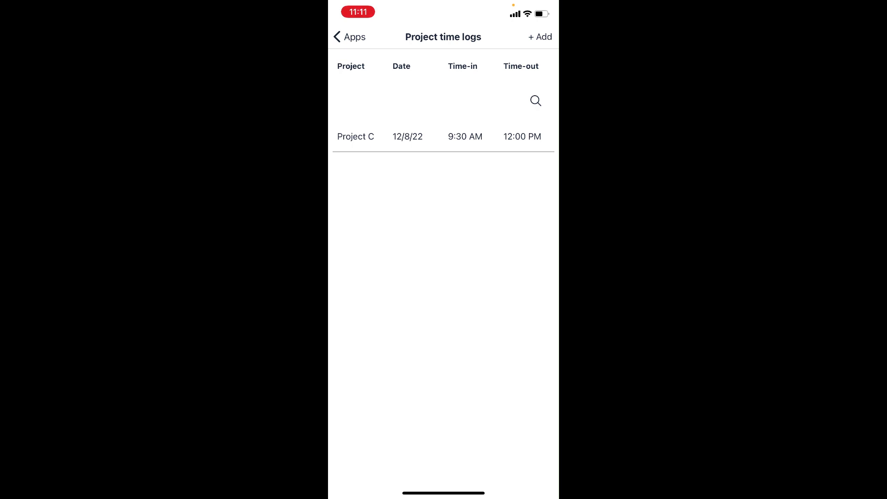
- Start a new worklog on the phone with Project A and date 10/31/22
{"action": "left_click", "coordinate": [540, 37]}
{"action": "left_click", "coordinate": [480, 67]}
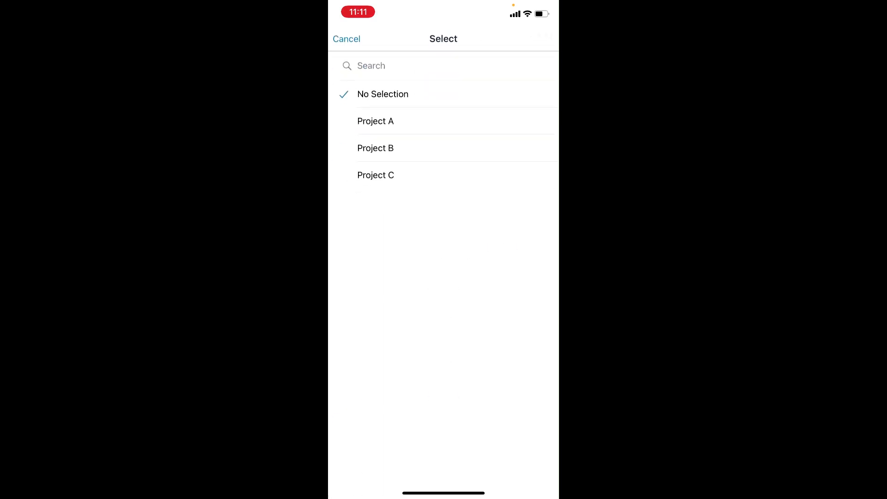
{"action": "left_click", "coordinate": [376, 119]}
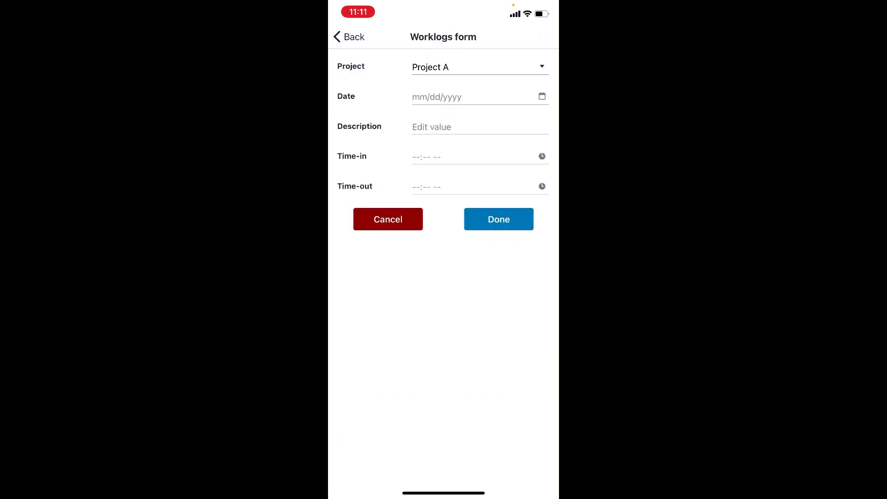
{"action": "left_click", "coordinate": [480, 97]}
{"action": "left_click_drag", "start_coordinate": [393, 330], "coordinate": [393, 365]}
{"action": "left_click_drag", "start_coordinate": [454, 372], "coordinate": [454, 324]}
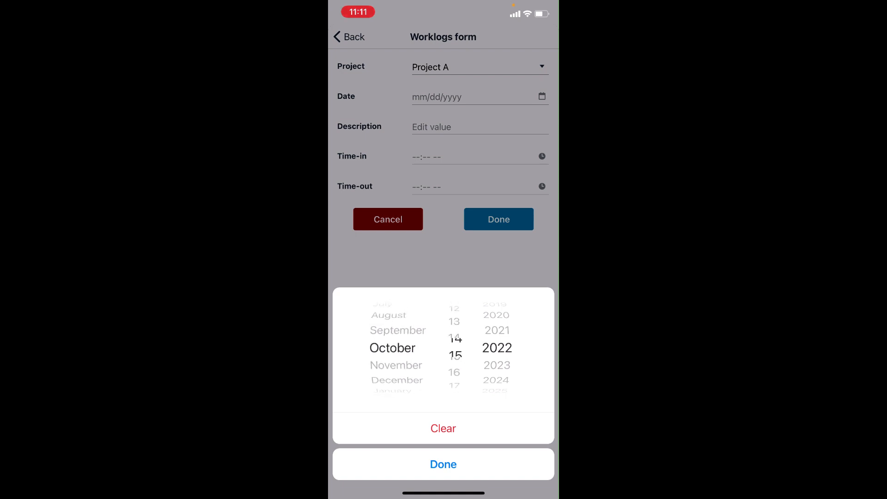
{"action": "left_click", "coordinate": [442, 464]}
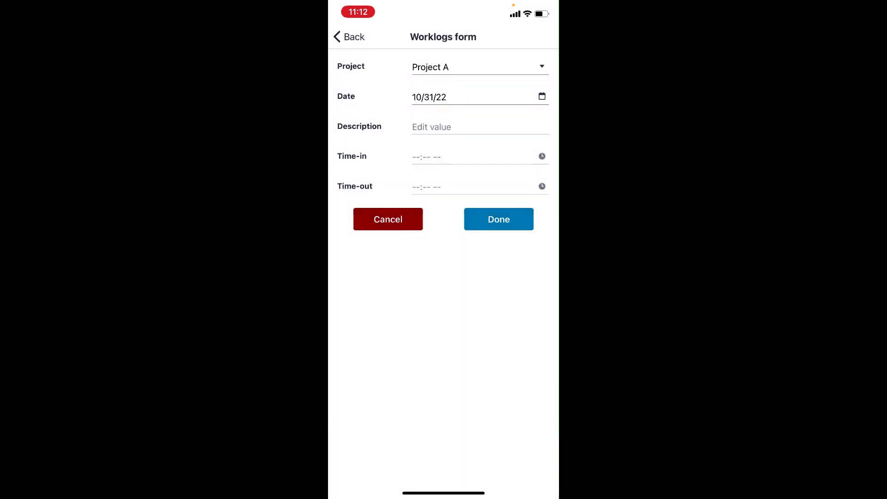
- Enter the description 'Test on phone', correcting the misrecognised words
{"action": "left_click", "coordinate": [480, 127]}
{"action": "type", "text": "Test"}
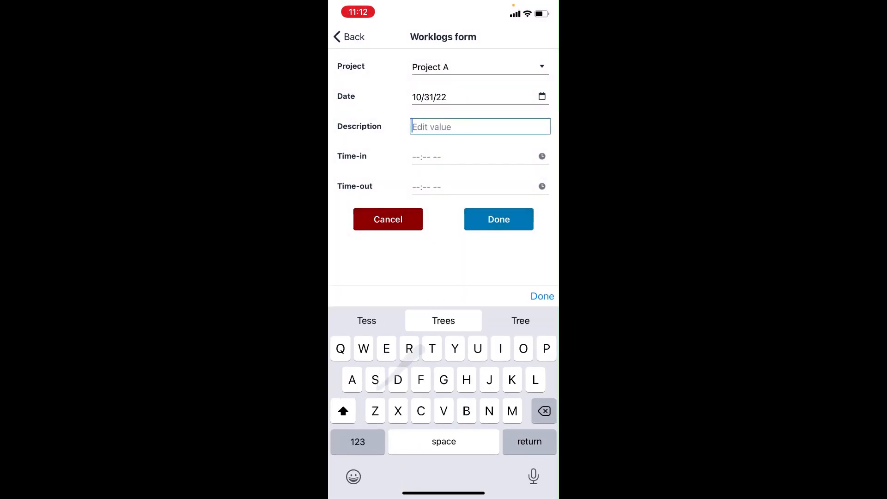
{"action": "type", "text": " in oh"}
{"action": "key", "text": "BackSpace"}
{"action": "key", "text": "BackSpace"}
{"action": "key", "text": "BackSpace"}
{"action": "key", "text": "BackSpace"}
{"action": "key", "text": "BackSpace"}
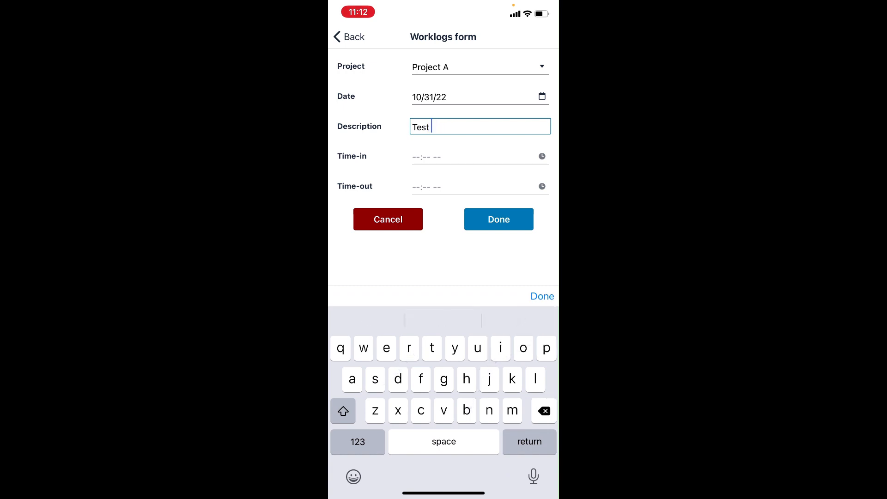
{"action": "type", "text": "on online"}
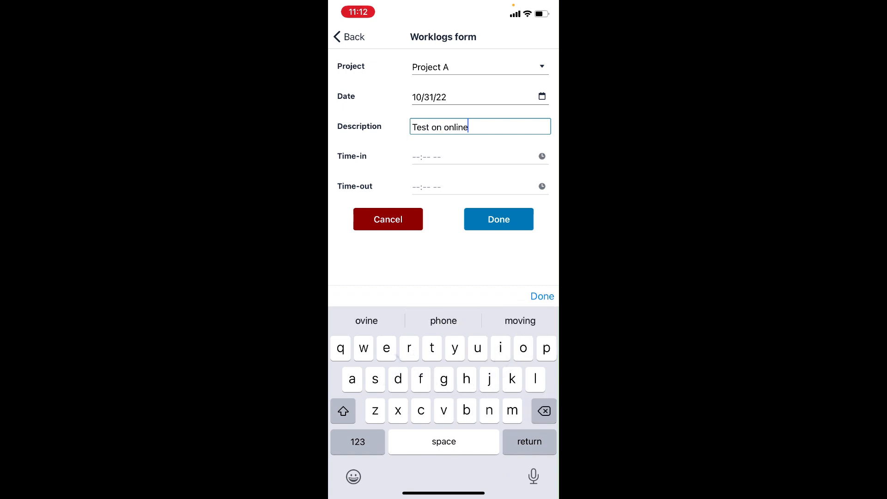
{"action": "key", "text": "BackSpace"}
{"action": "key", "text": "BackSpace"}
{"action": "key", "text": "BackSpace"}
{"action": "key", "text": "BackSpace"}
{"action": "key", "text": "BackSpace"}
{"action": "key", "text": "BackSpace"}
{"action": "type", "text": "phone"}
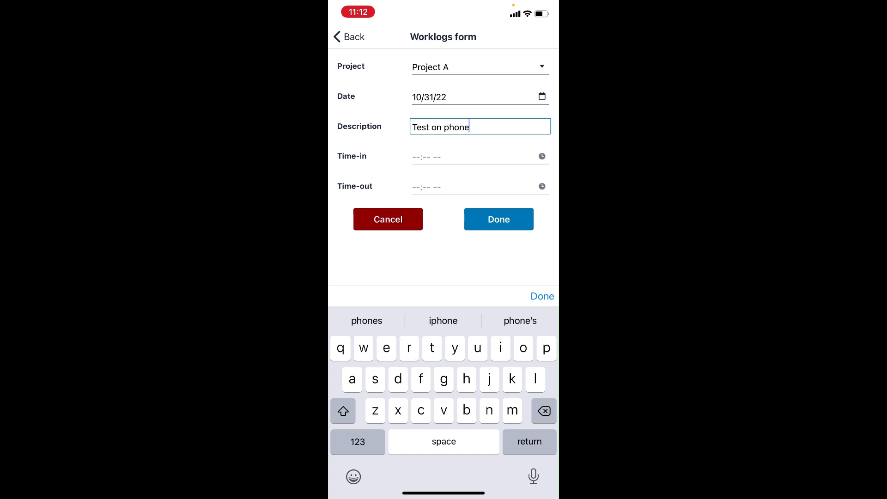
{"action": "left_click", "coordinate": [542, 296]}
- Set Time-in to 8:00 AM and Time-out to 8:00 PM, then submit the worklog
{"action": "left_click", "coordinate": [475, 157]}
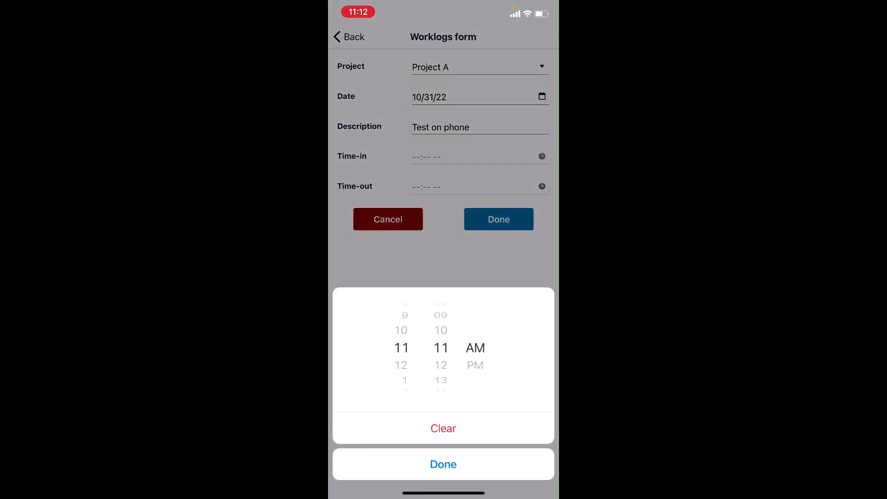
{"action": "scroll", "coordinate": [405, 347], "scroll_direction": "up", "scroll_amount": 3}
{"action": "scroll", "coordinate": [440, 348], "scroll_direction": "up", "scroll_amount": 7}
{"action": "left_click", "coordinate": [443, 463]}
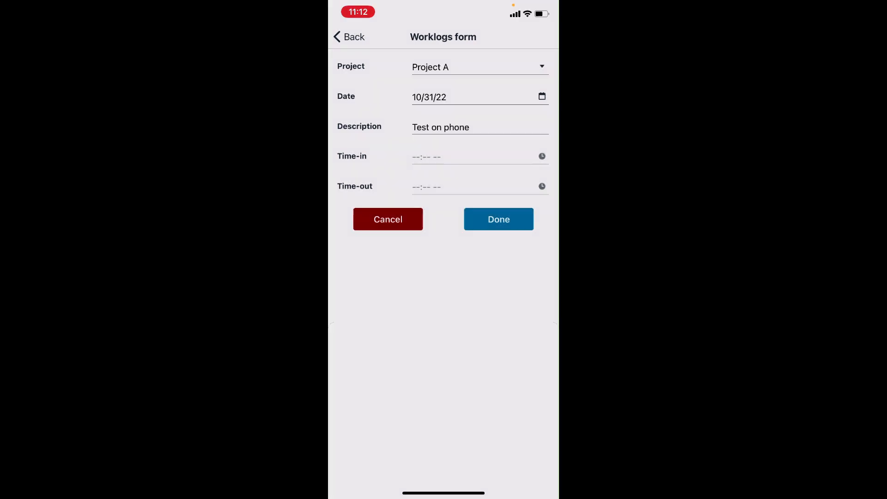
{"action": "left_click", "coordinate": [475, 186]}
{"action": "scroll", "coordinate": [405, 347], "scroll_direction": "down", "scroll_amount": 9}
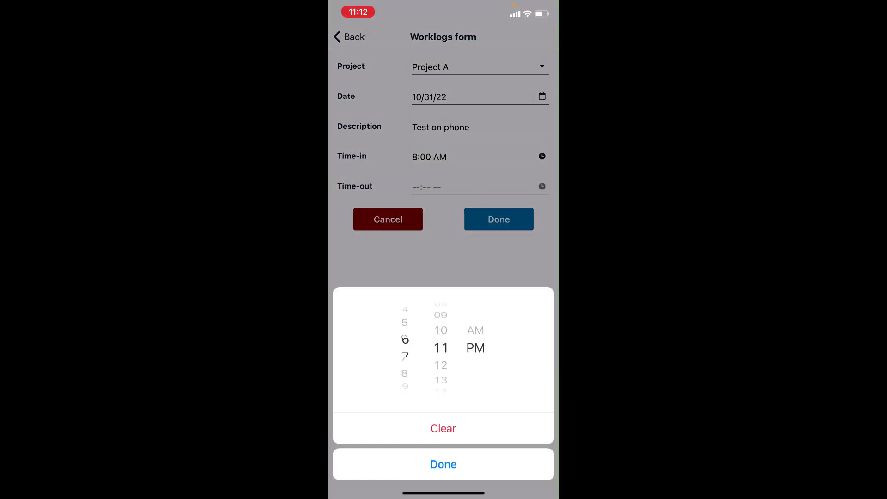
{"action": "scroll", "coordinate": [441, 347], "scroll_direction": "up", "scroll_amount": 11}
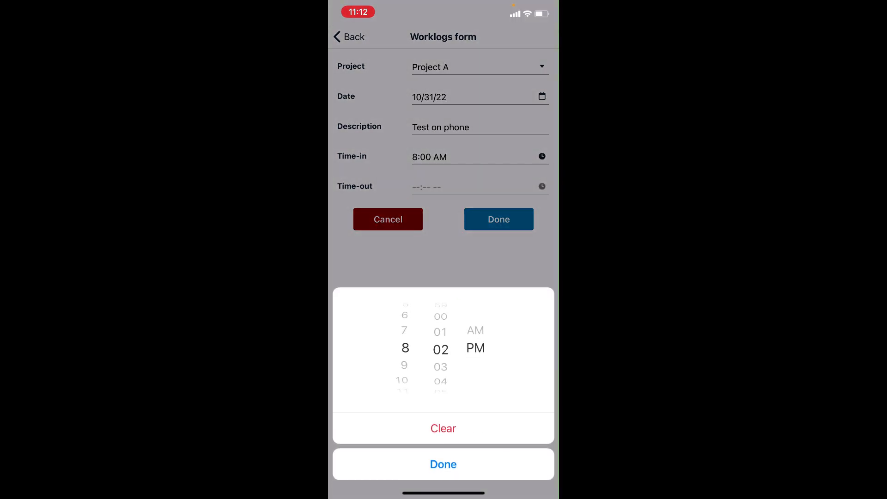
{"action": "left_click", "coordinate": [443, 464]}
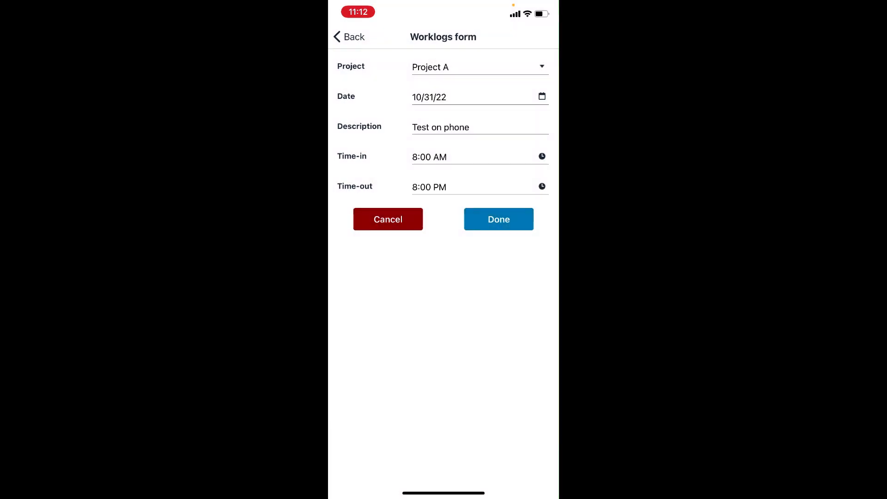
{"action": "left_click", "coordinate": [498, 219]}
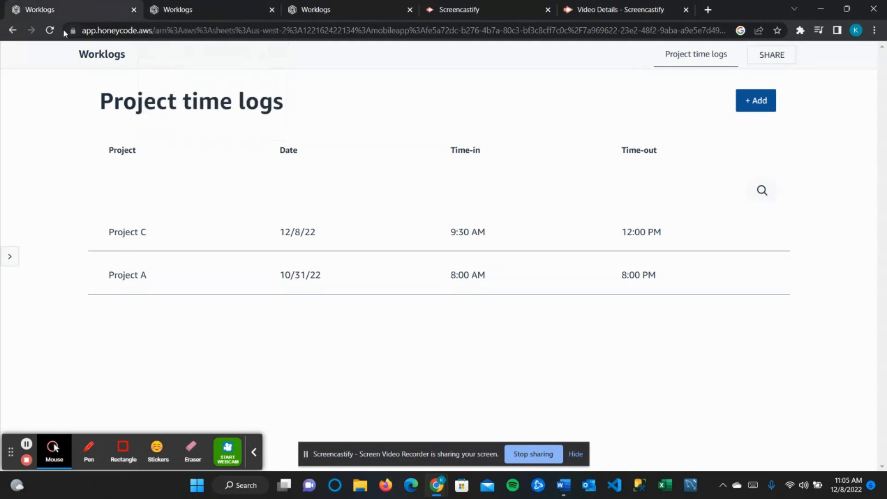
- From the apps dashboard, open the Worklogs app in the builder to edit it
{"action": "left_click", "coordinate": [12, 30]}
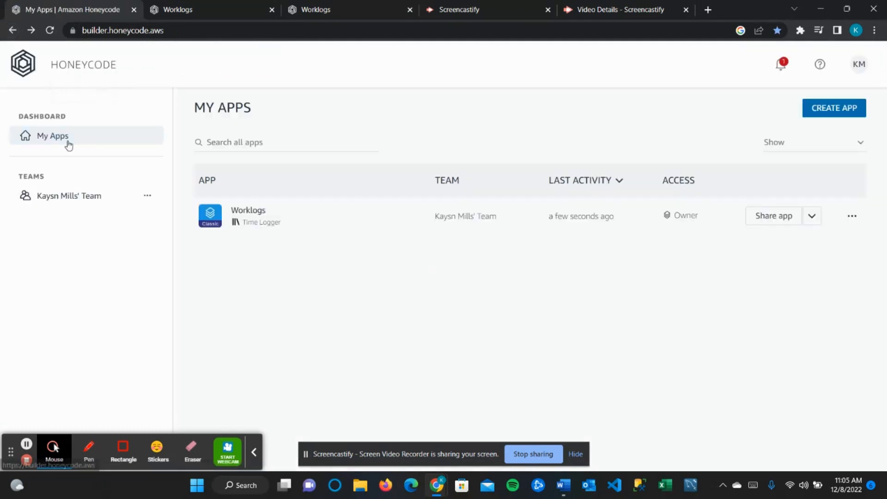
{"action": "left_click", "coordinate": [251, 215]}
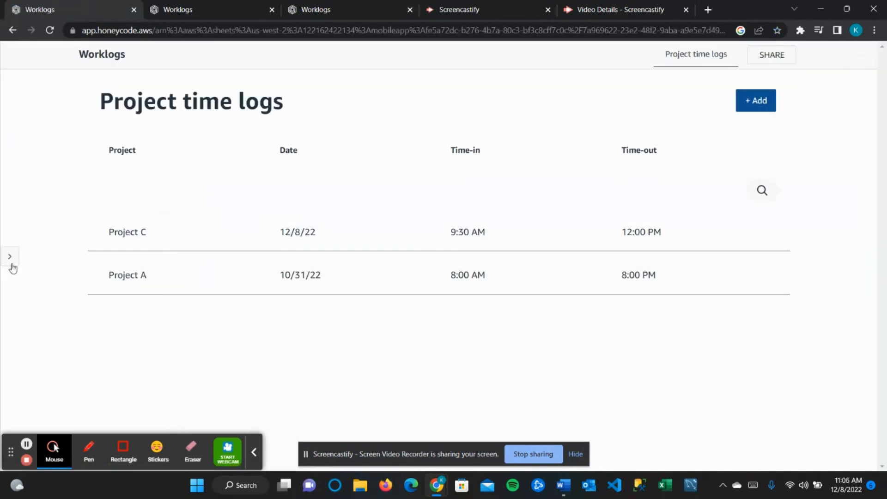
{"action": "left_click", "coordinate": [18, 31]}
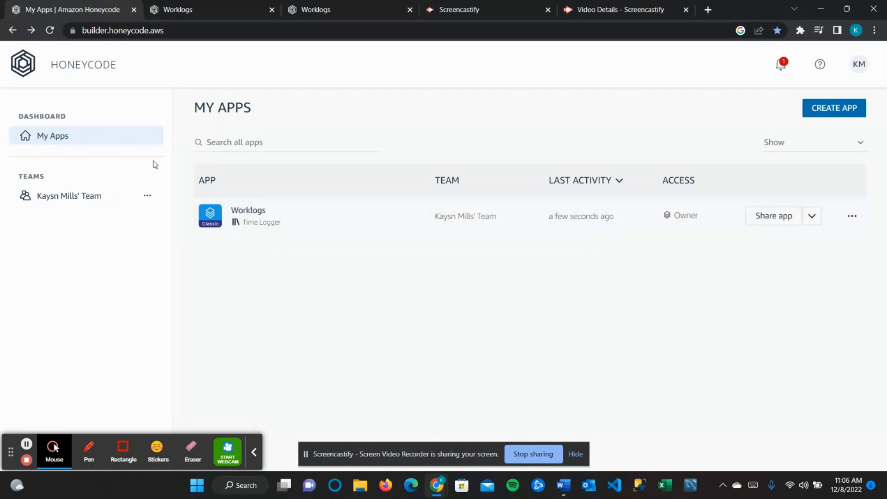
{"action": "left_click", "coordinate": [851, 216]}
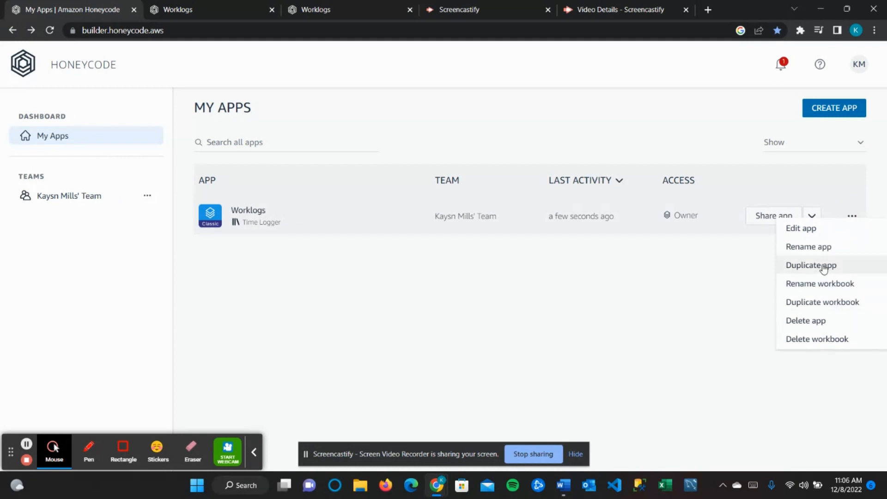
{"action": "left_click", "coordinate": [26, 444]}
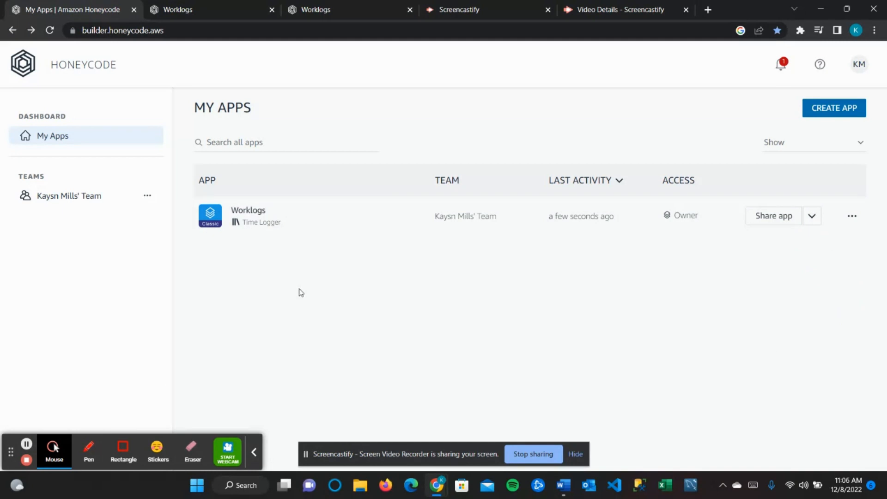
{"action": "mouse_move", "coordinate": [306, 231]}
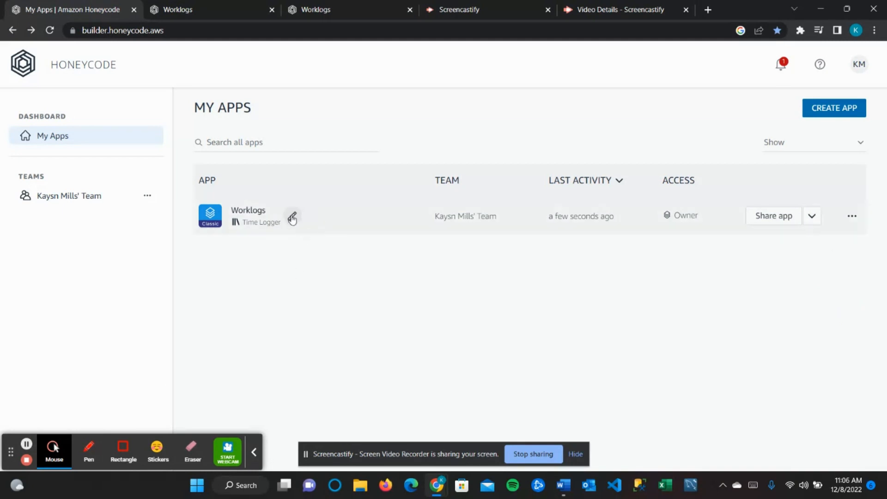
{"action": "left_click", "coordinate": [292, 217]}
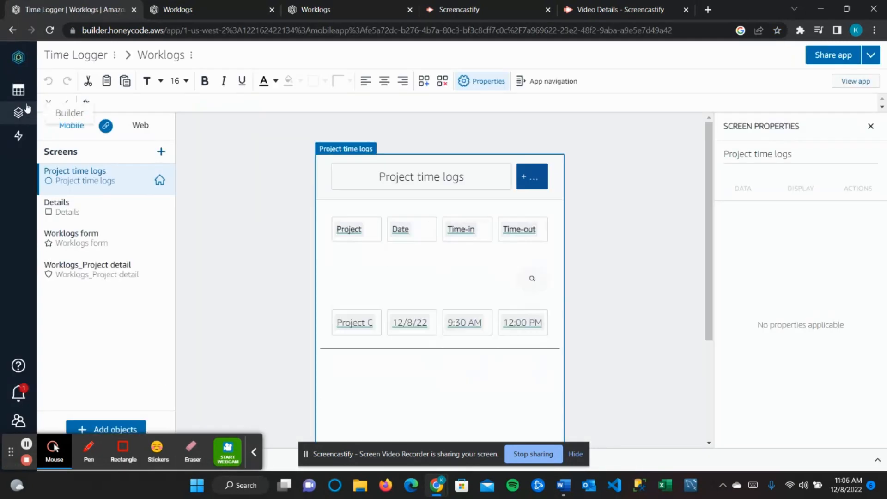
- Open the Worklogs table and widen the Employee column to show the phone entry's employee
{"action": "left_click", "coordinate": [26, 95]}
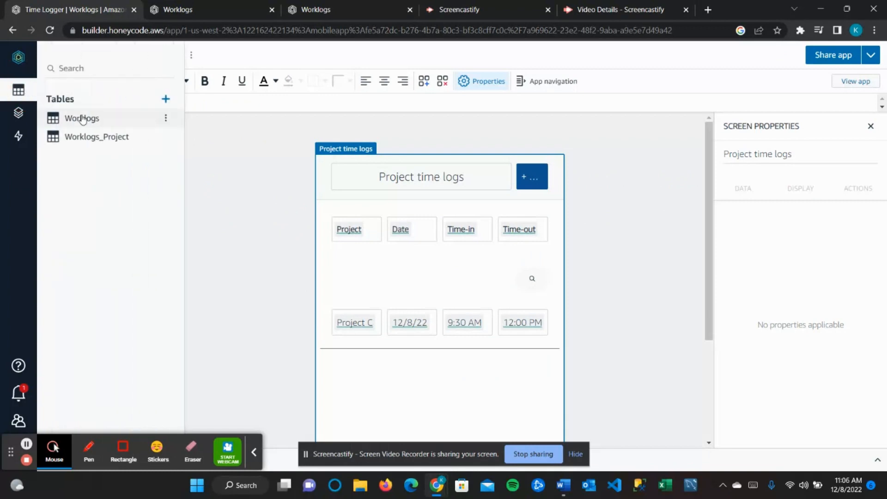
{"action": "left_click", "coordinate": [82, 118]}
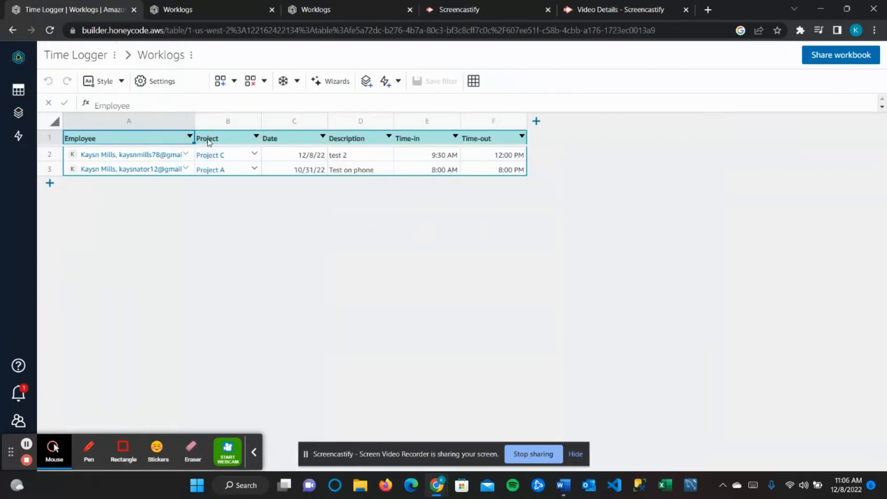
{"action": "left_click_drag", "start_coordinate": [194, 118], "coordinate": [250, 118]}
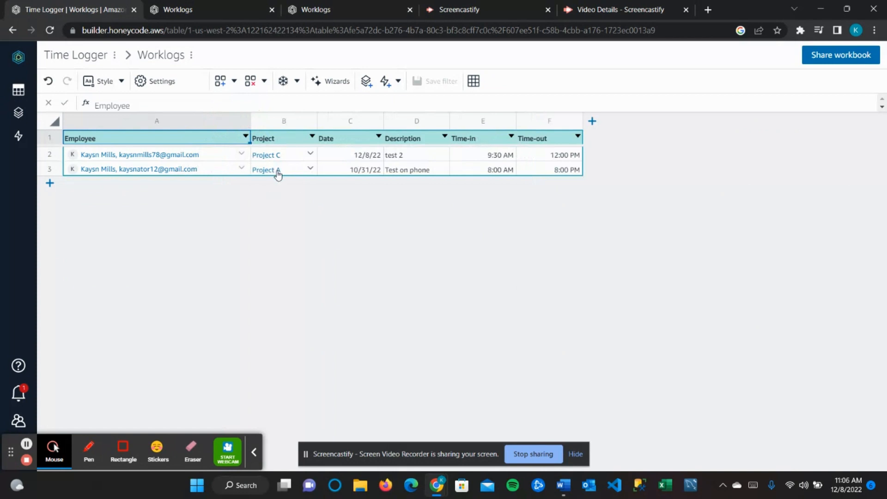